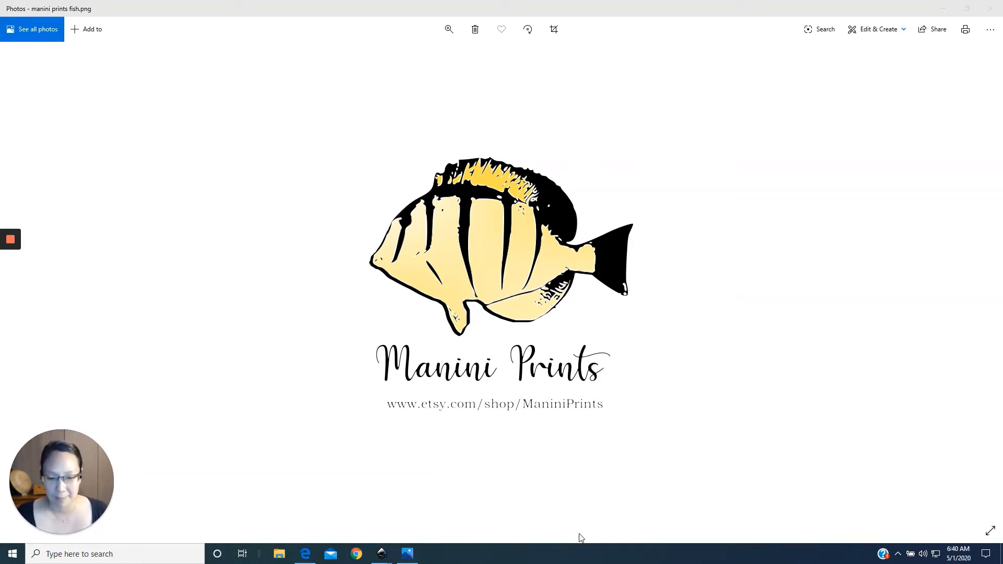
Switch to Inkscape's unsaved New document 1 and draw a blue rectangle about 196 by 84 mm above the green shape, between the vertical lines.
mouse_move(382, 555)
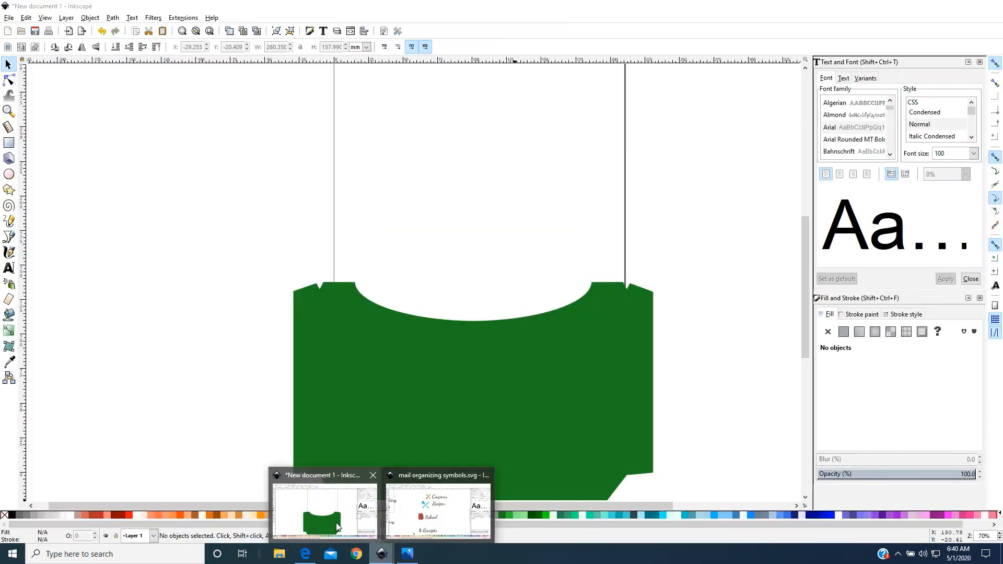
left_click(336, 526)
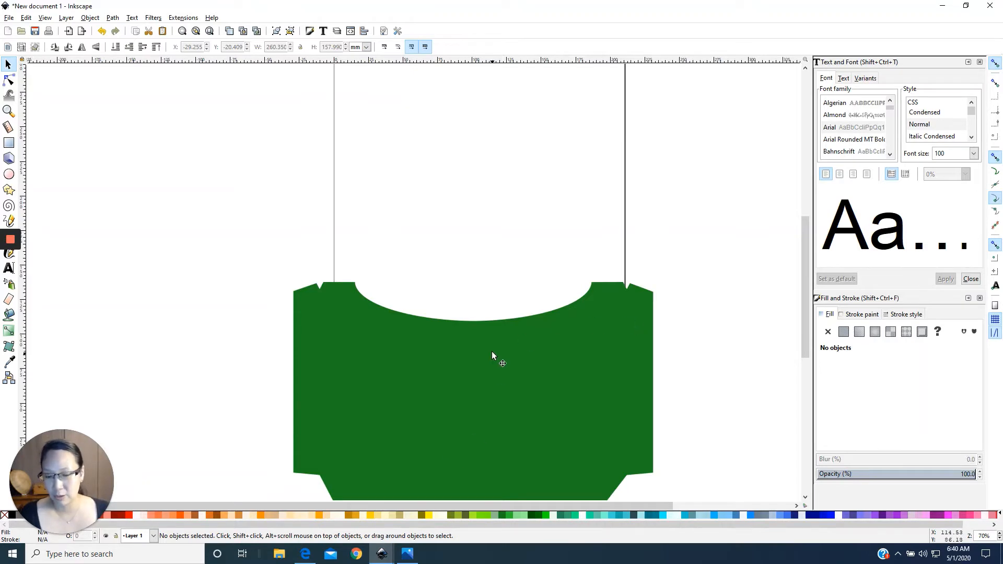
scroll(494, 344, "down", 2)
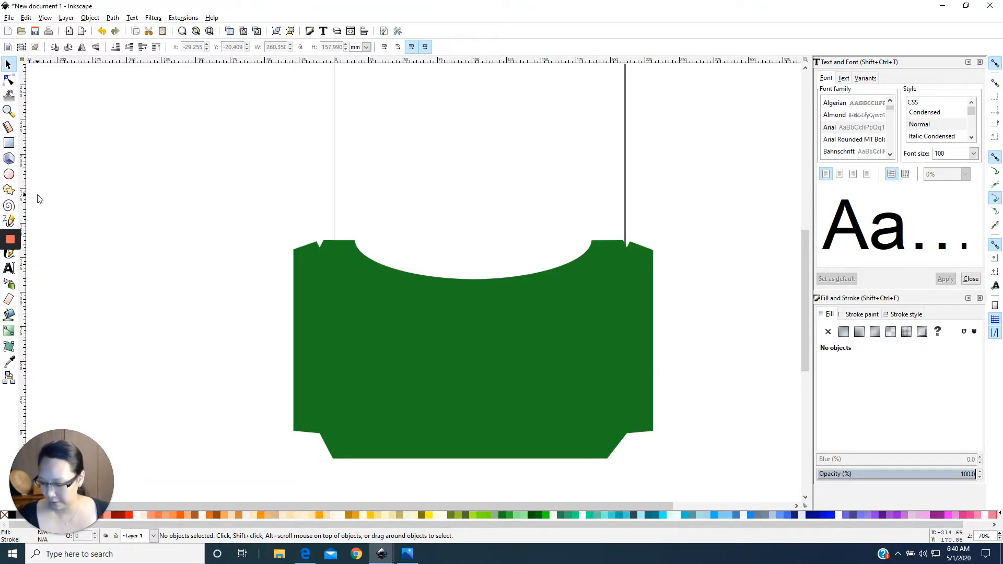
left_click(9, 143)
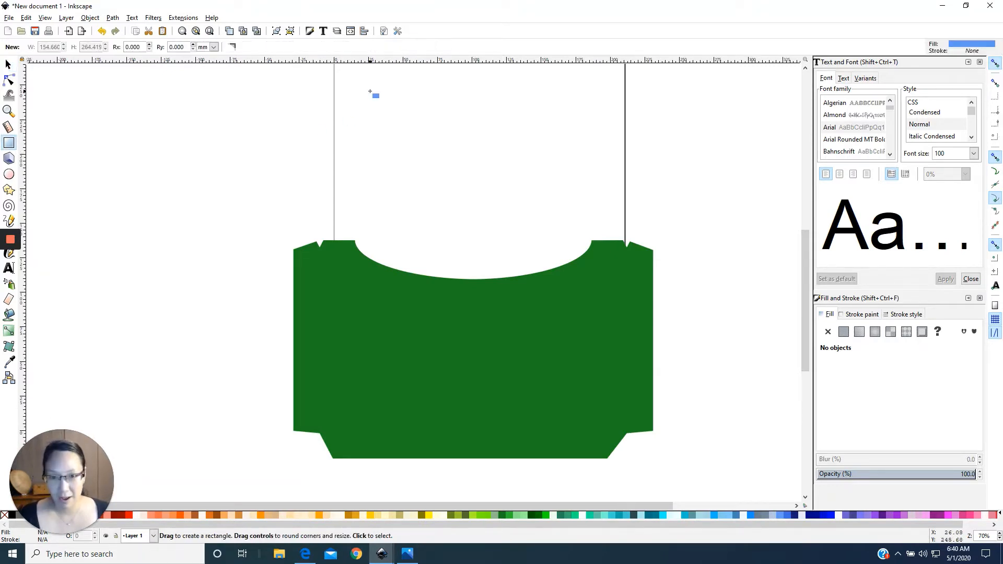
left_click_drag(348, 84, 620, 200)
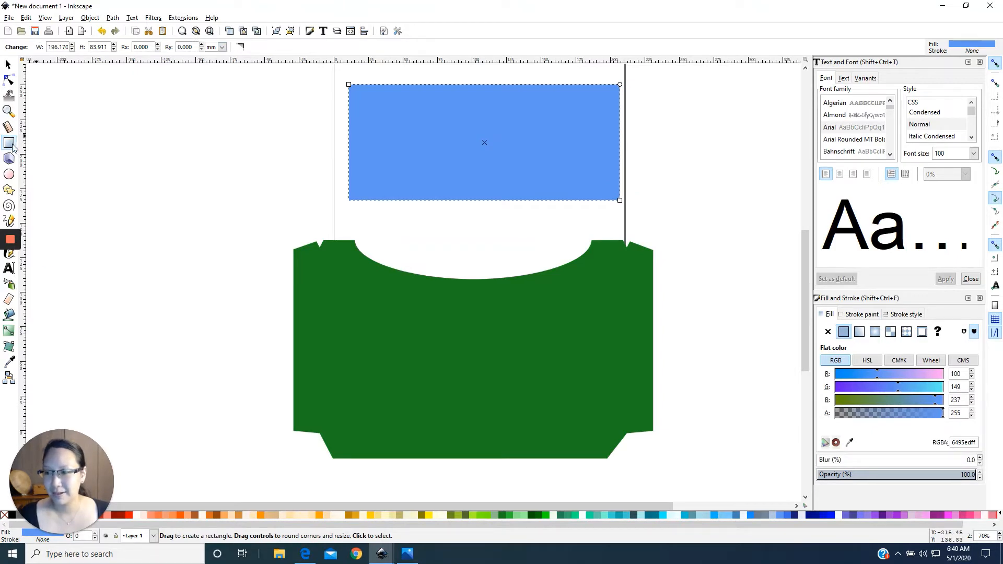
Change the rectangle's units to inches and set its width to 8.75 in and its height to 5.5 in.
left_click(222, 48)
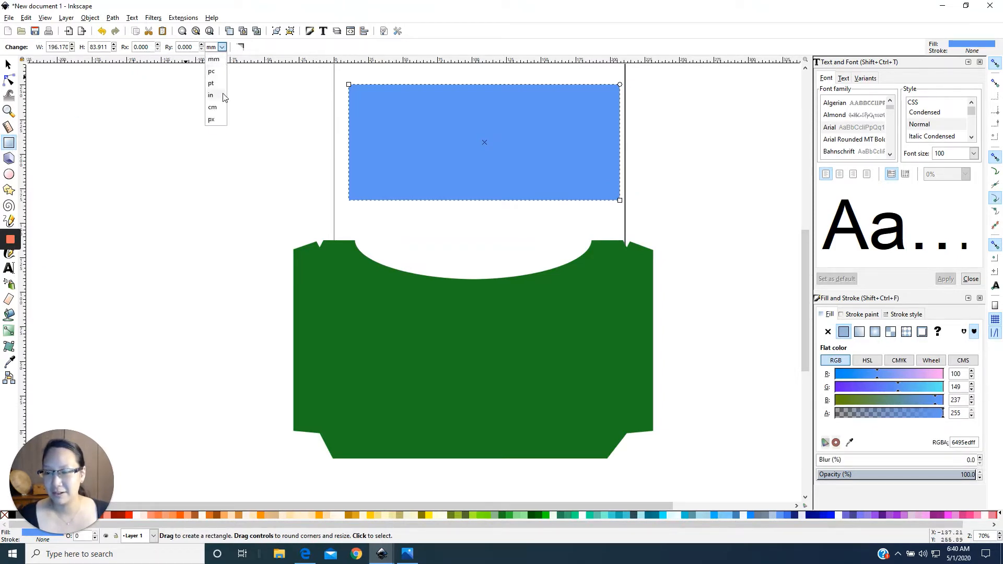
left_click(224, 96)
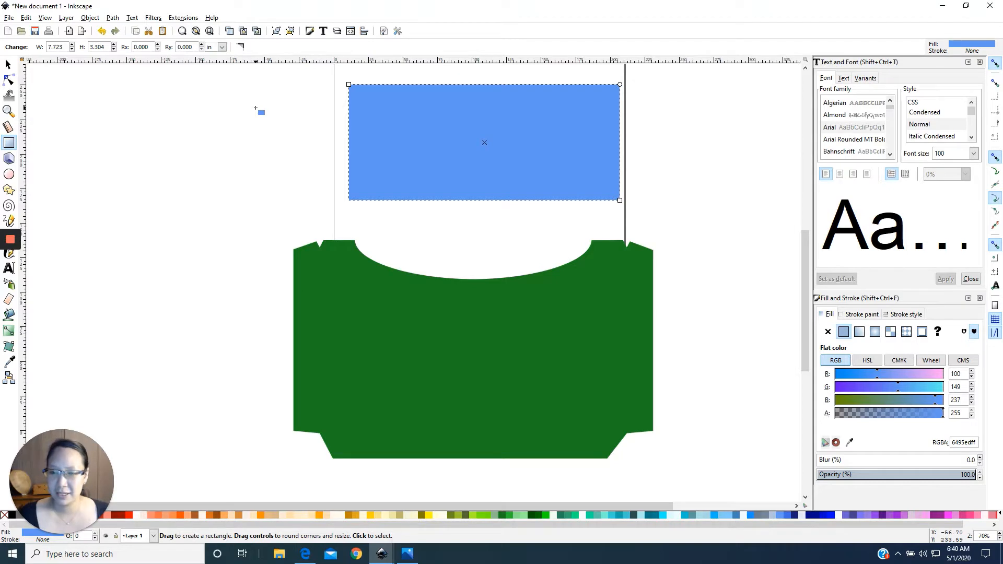
double_click(59, 48)
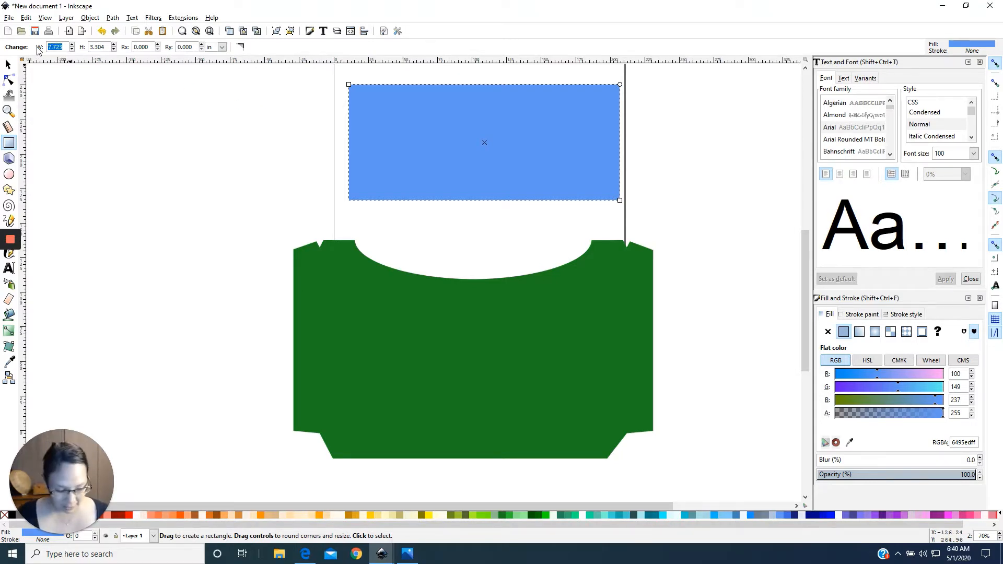
type("8.75")
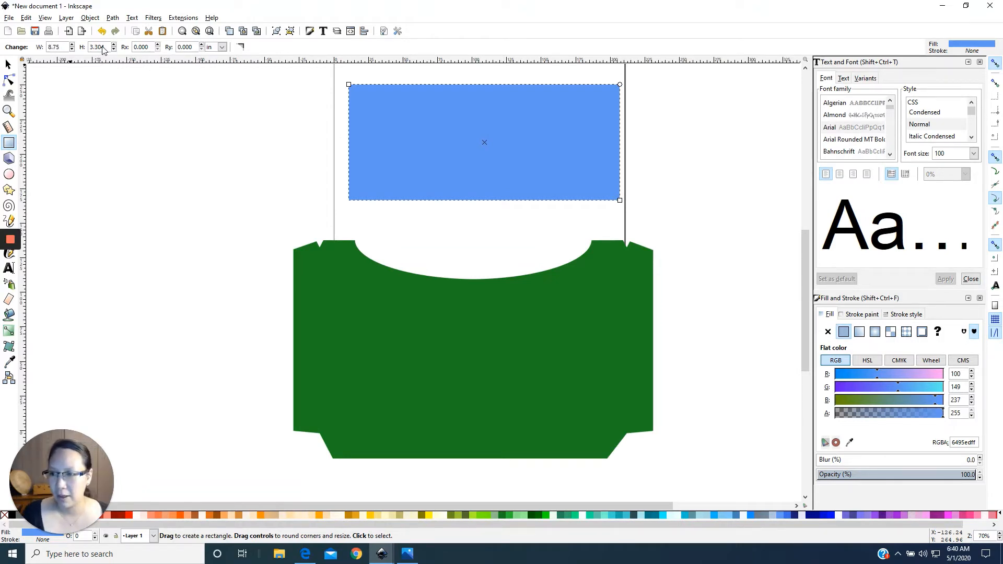
key("Return")
left_click_drag(104, 48, 94, 51)
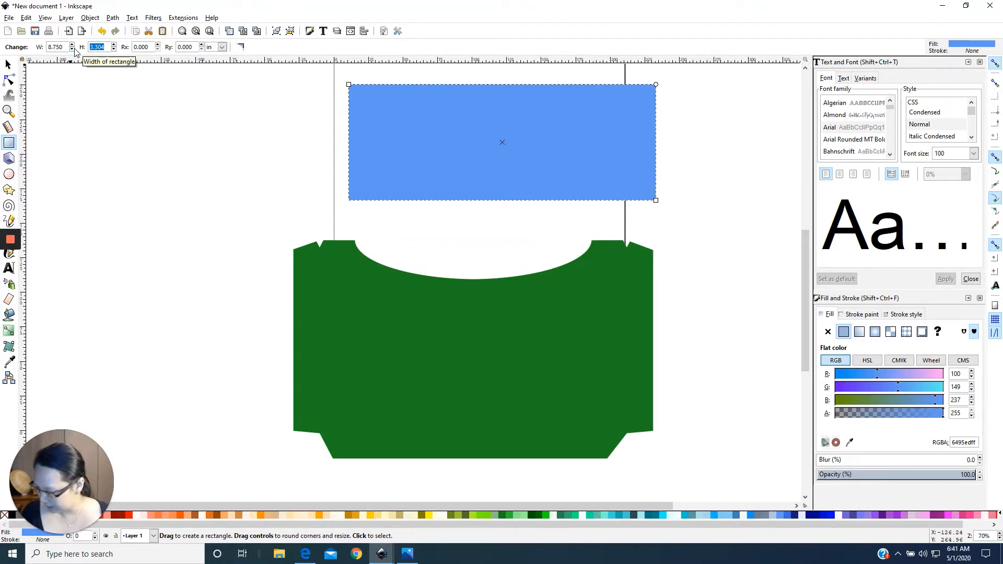
type("5.5")
key("Return")
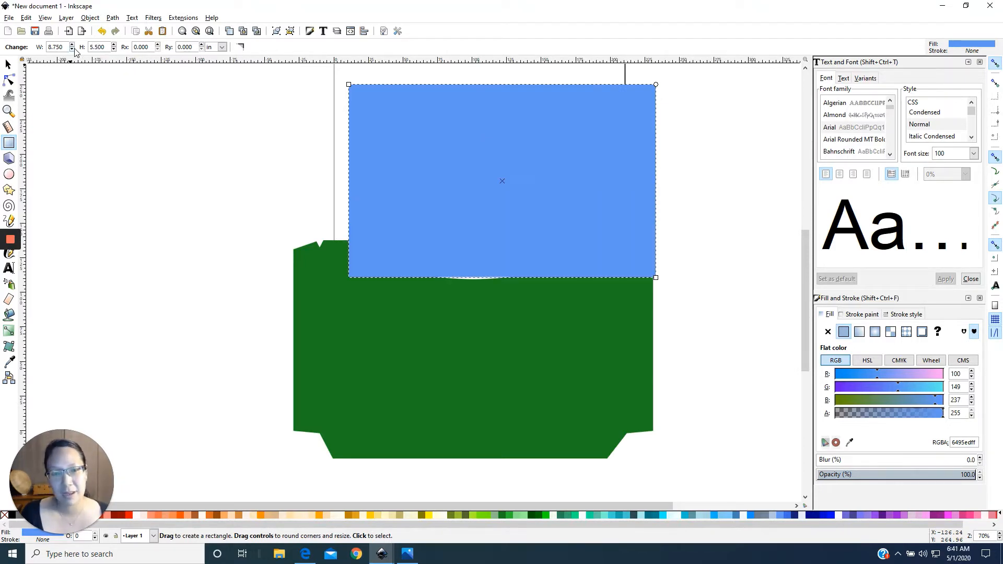
Move the blue rectangle up until it sits clear above the green shape, roughly centred over it.
left_click(8, 64)
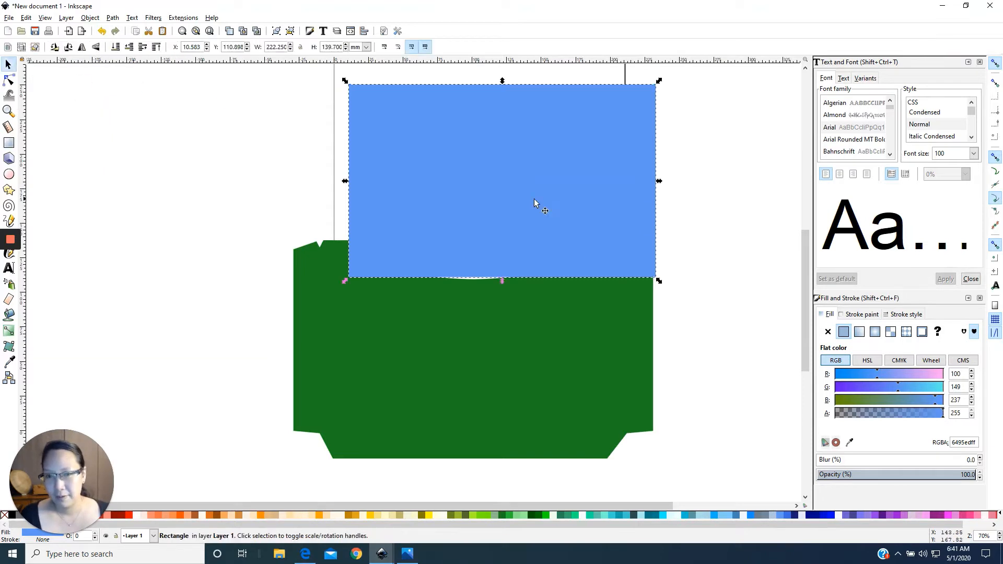
left_click_drag(534, 199, 518, 156)
scroll(538, 220, "up", 6)
left_click_drag(531, 252, 523, 216)
Draw a 1 by 5.5 in vertical strip to the left of the blue rectangle and fill it with salmon (fa8072).
left_click(8, 143)
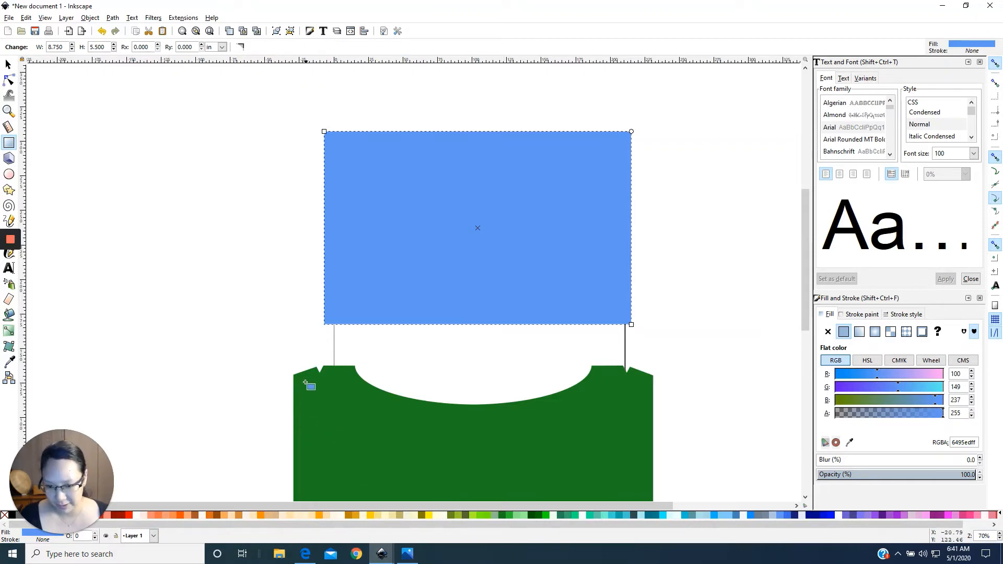
left_click_drag(223, 127, 270, 319)
left_click(56, 47)
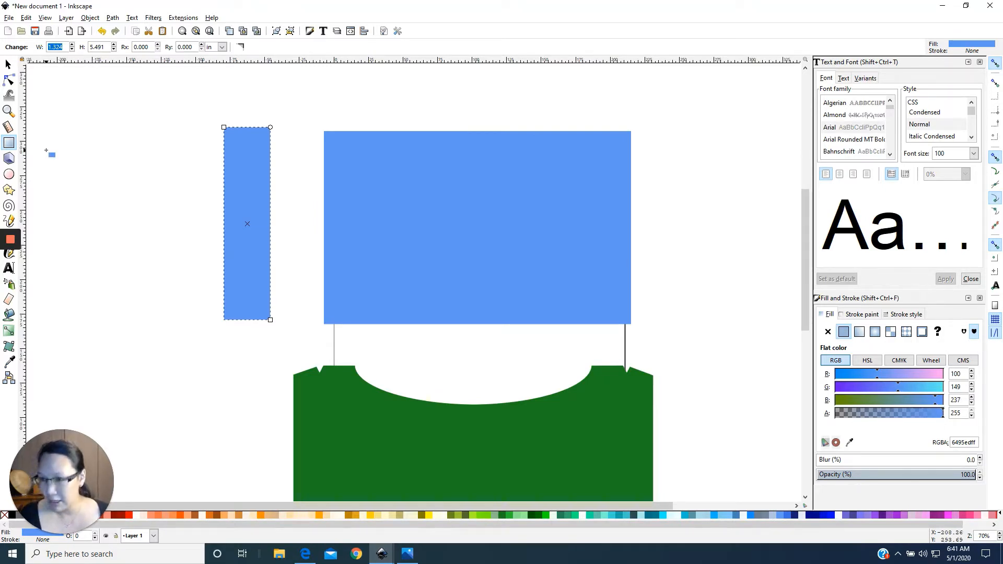
type("1")
key("Tab")
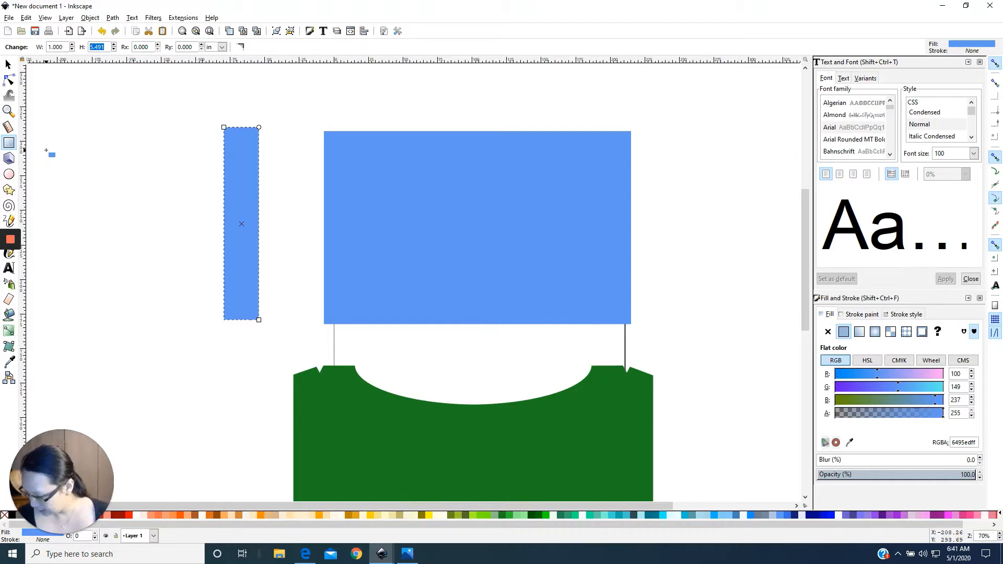
type("5.5")
key("Return")
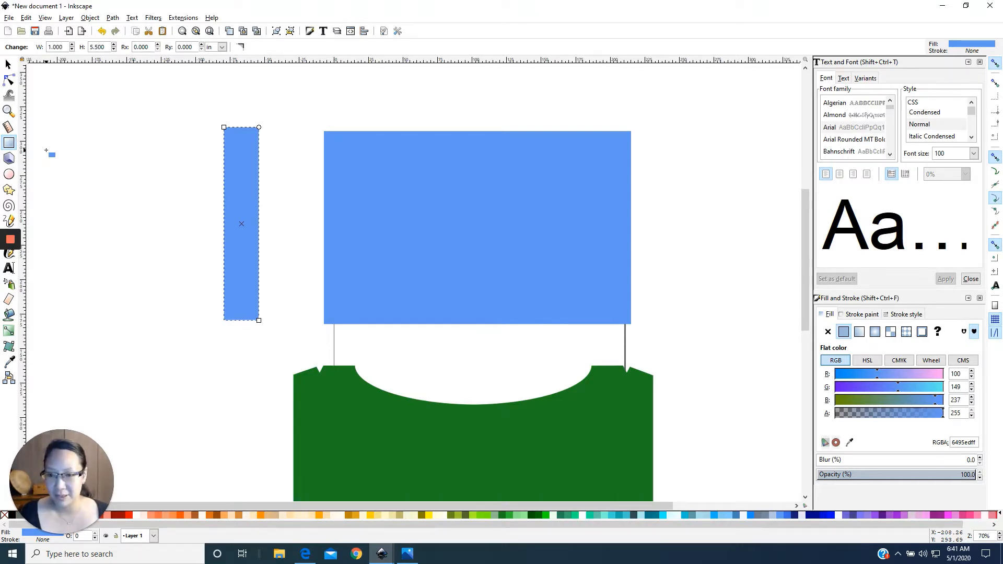
key("s")
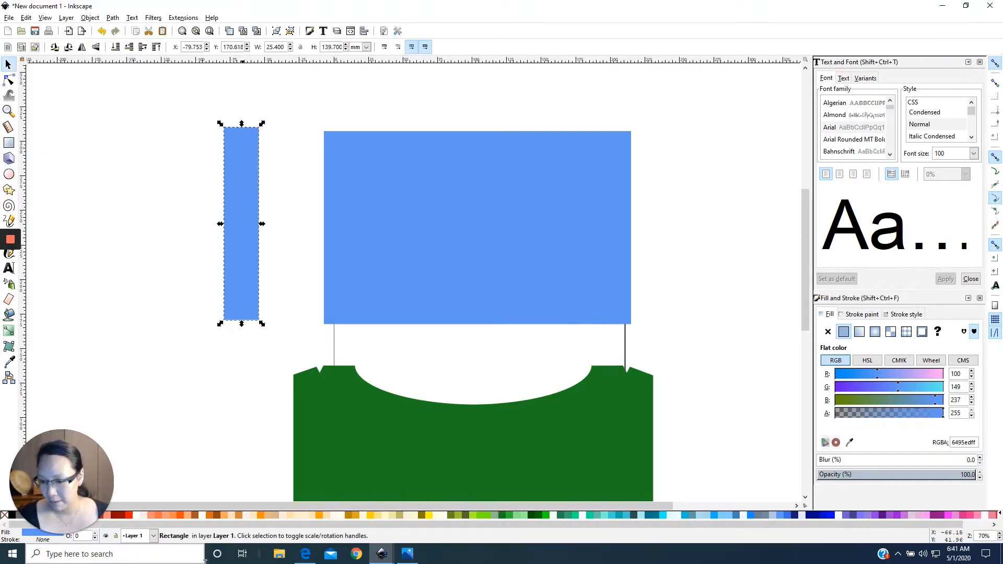
left_click(148, 513)
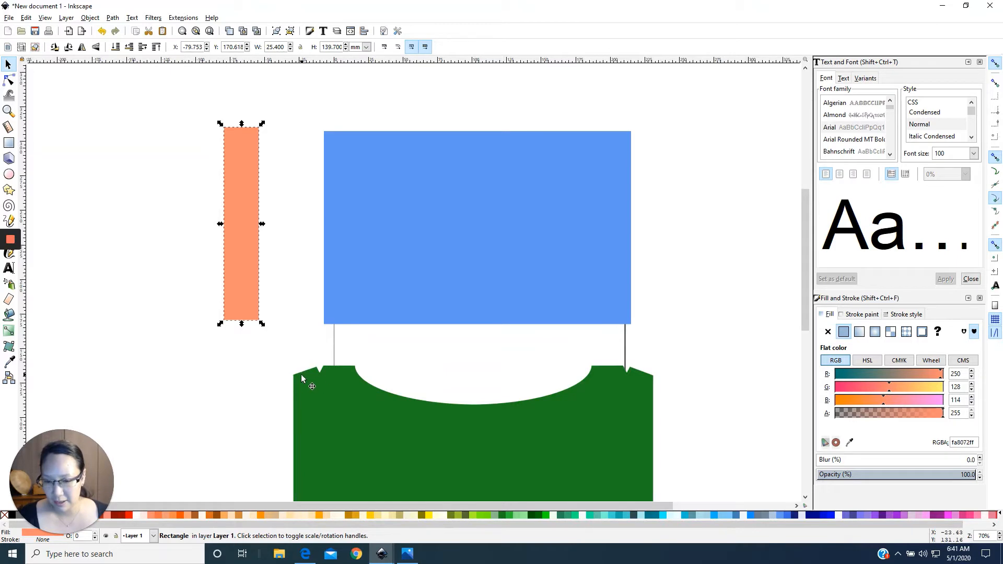
Draw a small bar about 2.47 by 0.83 in to the left of the salmon strip and tilt it counter-clockwise.
left_click(8, 142)
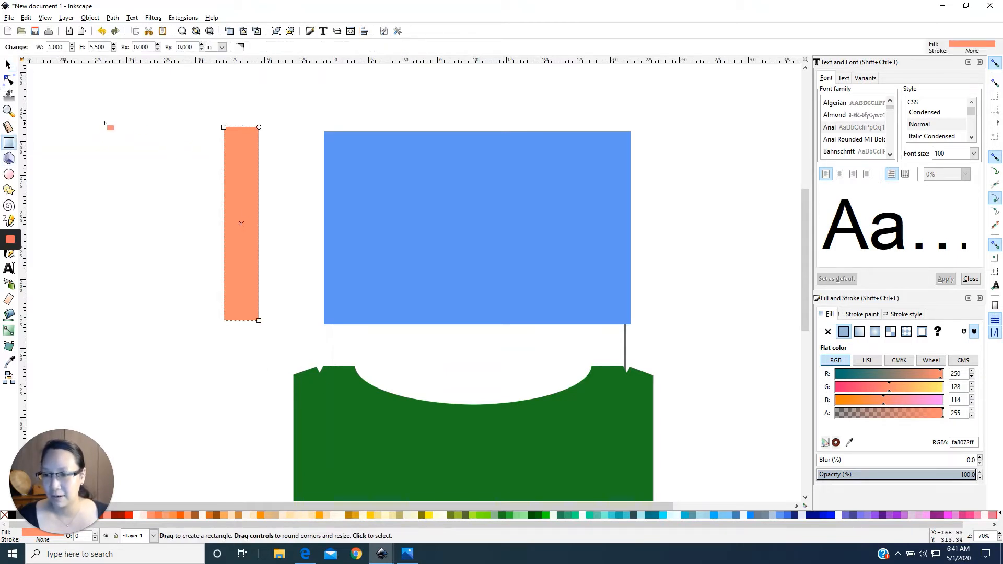
left_click_drag(104, 123, 190, 153)
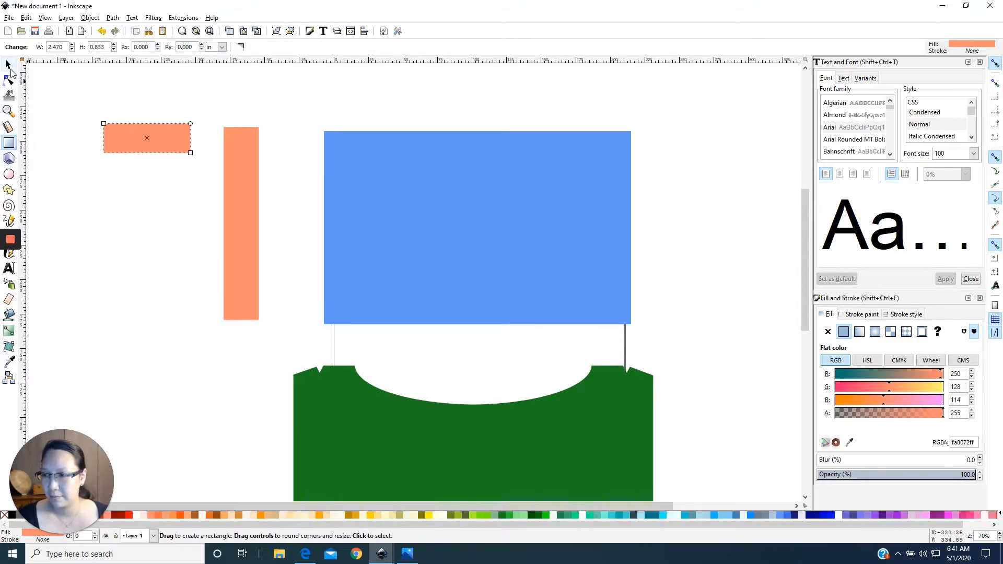
left_click(9, 65)
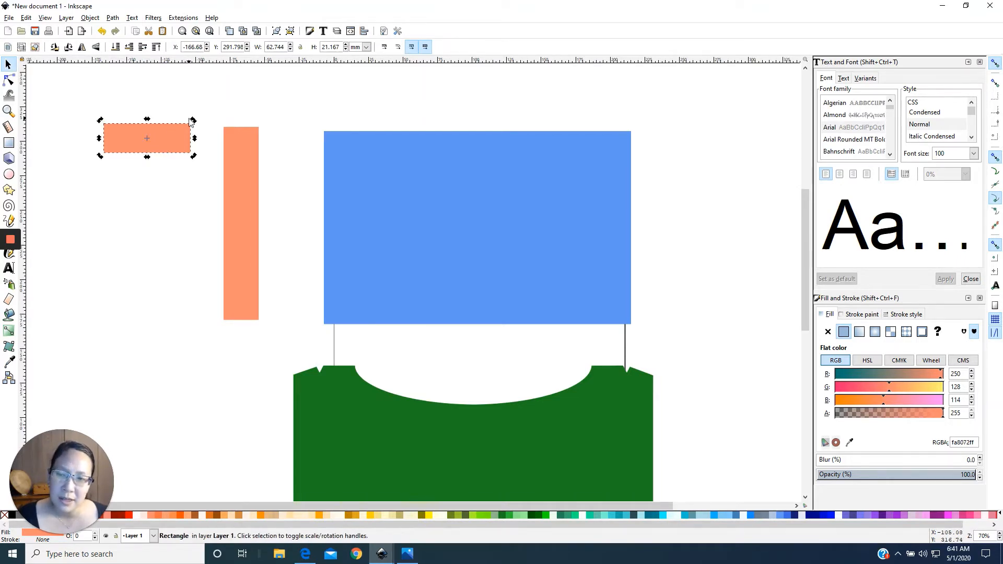
left_click_drag(191, 122, 184, 110)
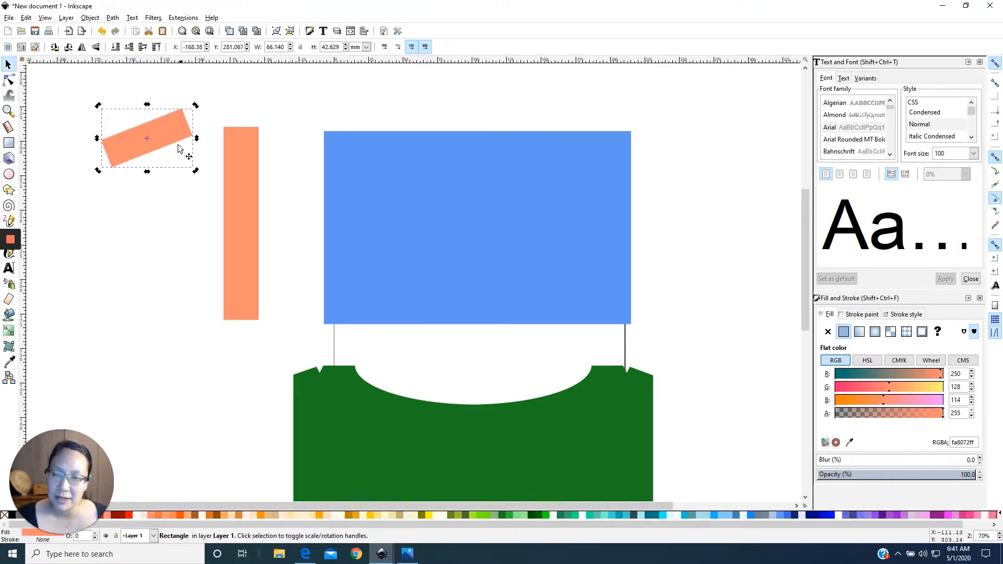
Place the tilted bar across the strip's top, its lower corner snapped to the strip's upper-right corner, and fill it green (32cd32).
left_click_drag(165, 145, 231, 136)
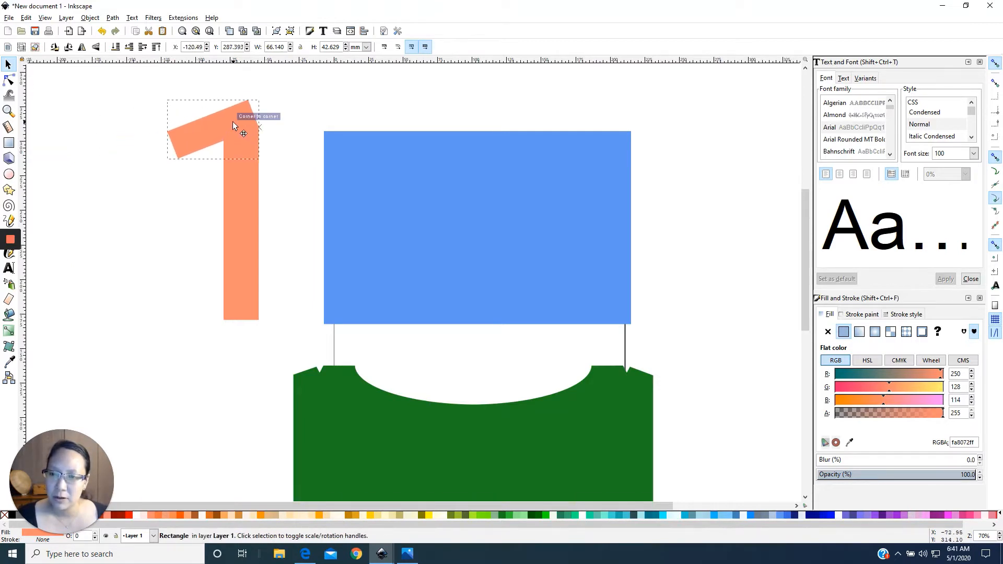
left_click(510, 514)
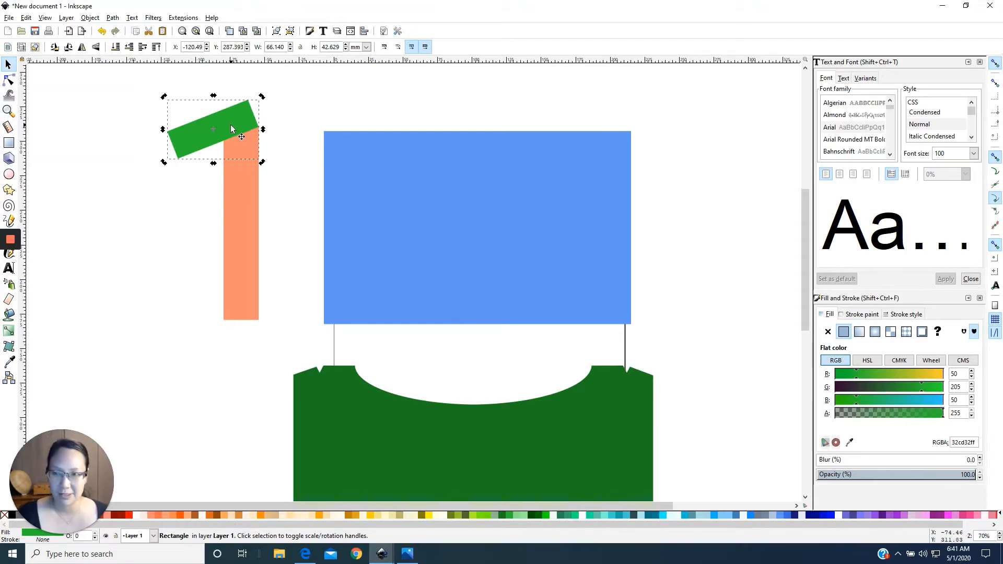
Copy the tilted green bar and paste a duplicate of it near the original.
right_click(250, 122)
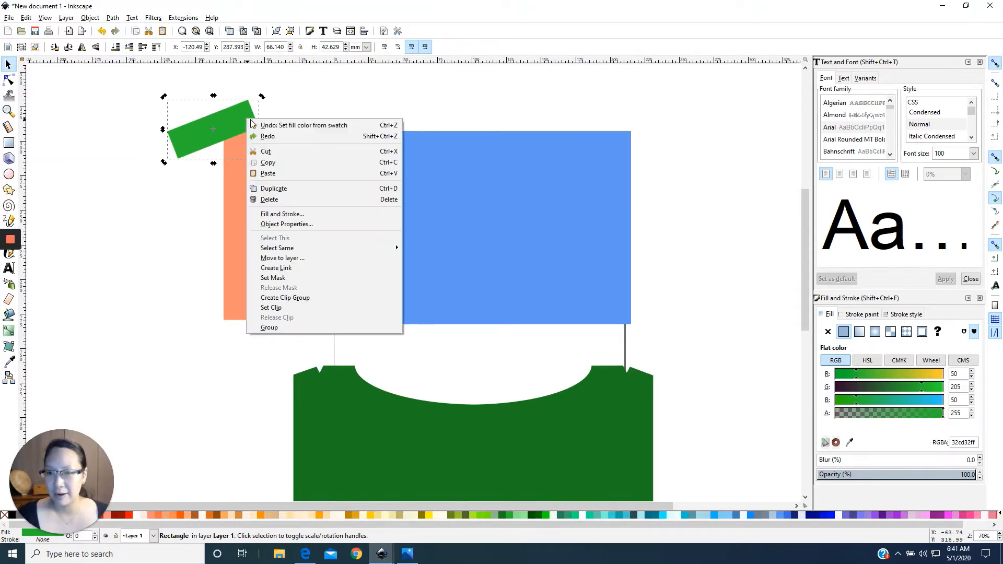
left_click(182, 131)
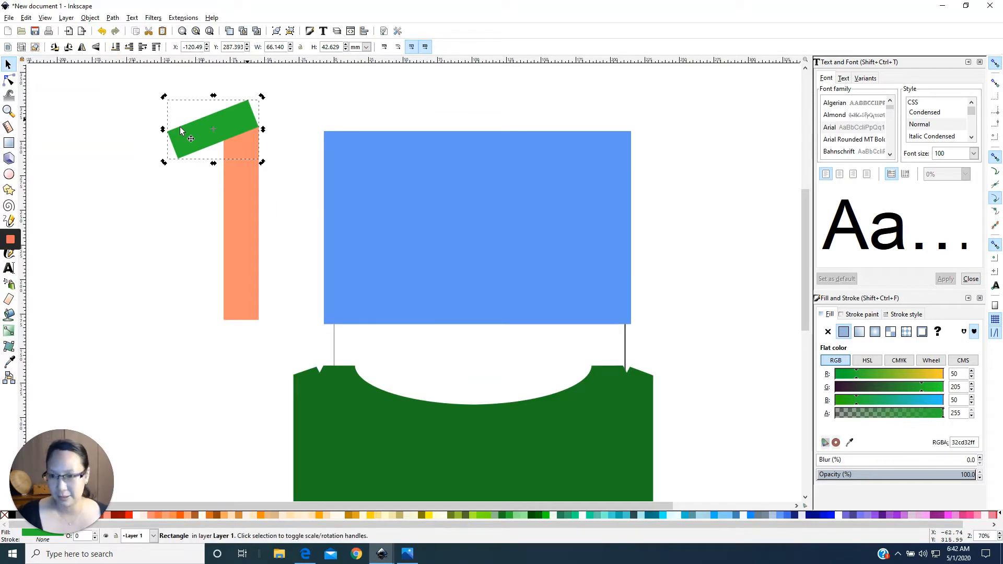
key("ctrl")
key("ctrl+v")
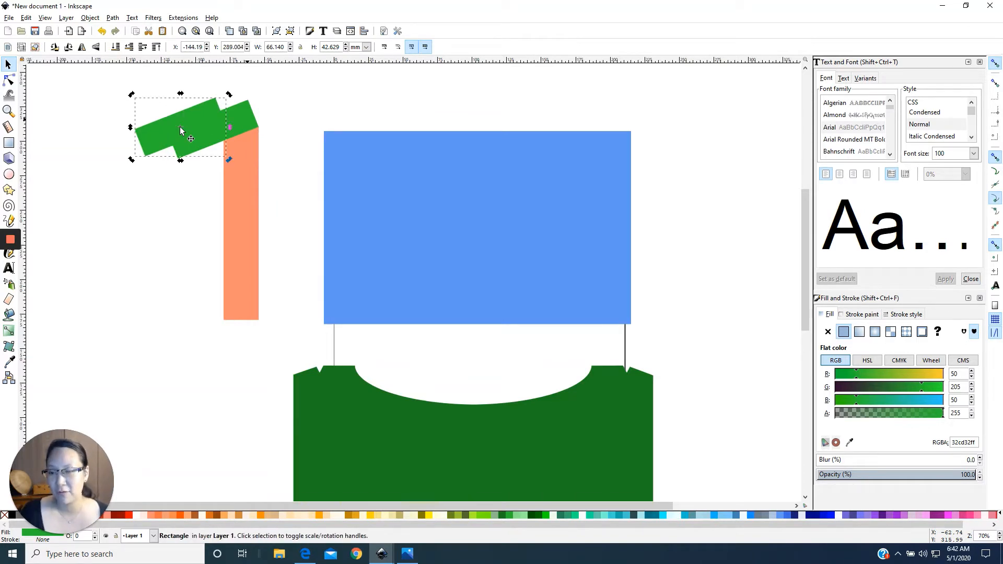
right_click(179, 126)
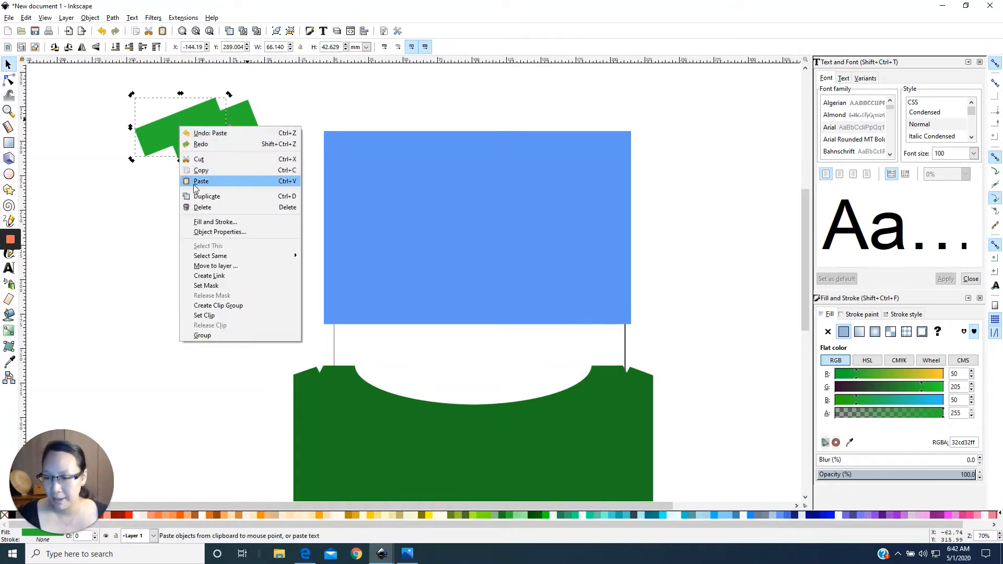
left_click(136, 216)
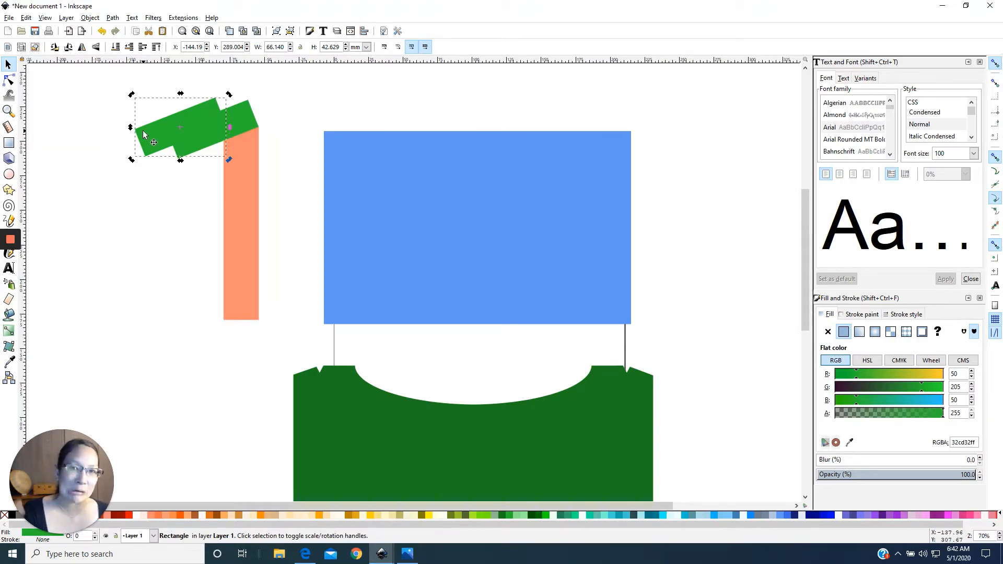
Flip the duplicate bar vertically and place it across the strip's bottom, snapped to the strip's lower-right corner.
left_click(95, 47)
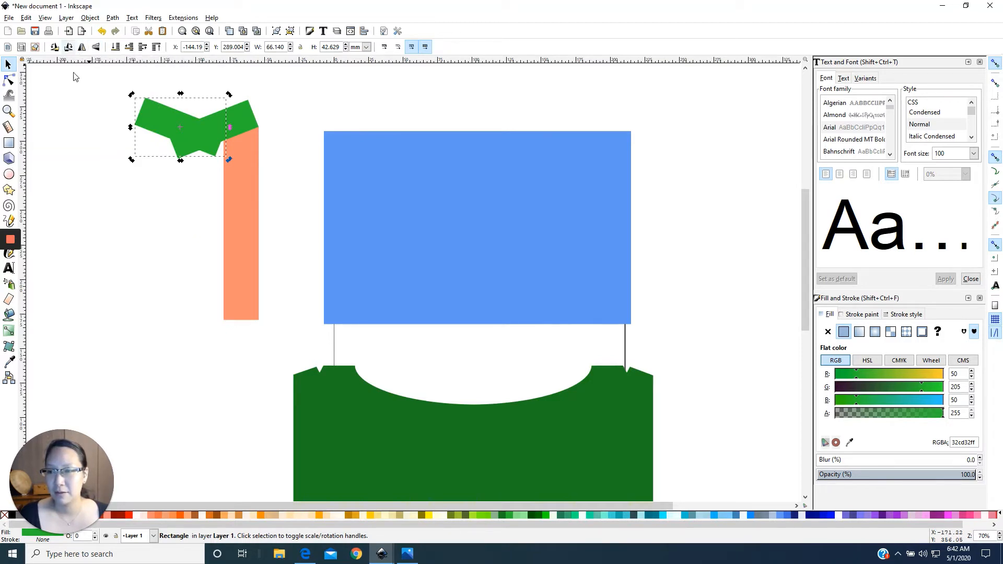
left_click_drag(151, 133, 186, 313)
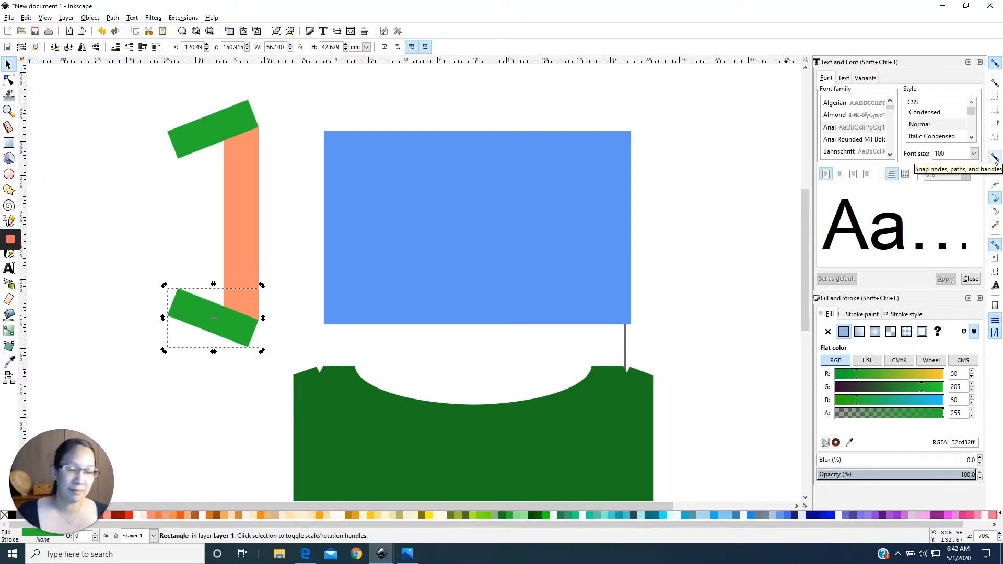
left_click(107, 167)
Cut the upper green bar out of the salmon strip with Difference to give the strip a slanted top edge.
left_click(221, 126)
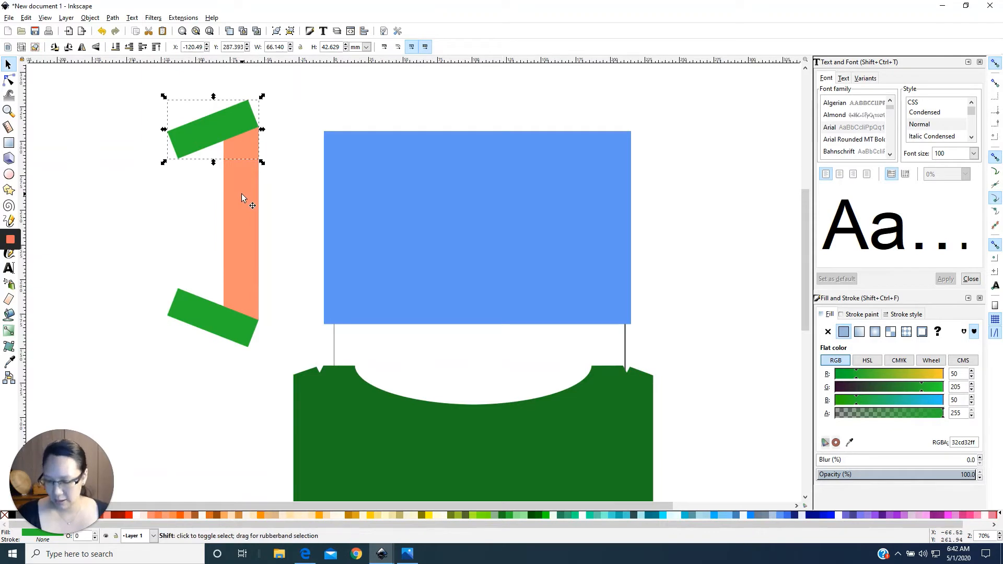
left_click(241, 193, "shift")
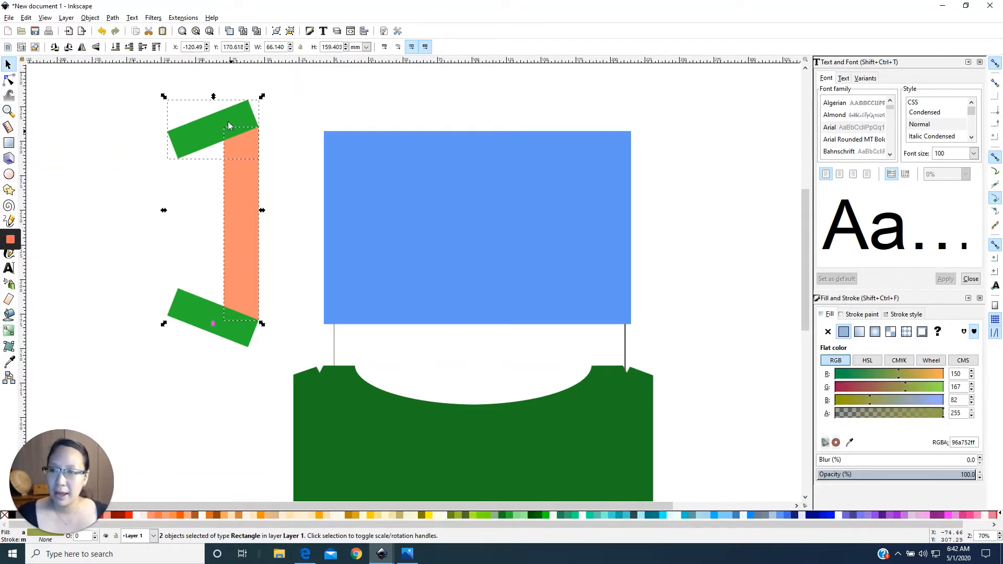
left_click(112, 18)
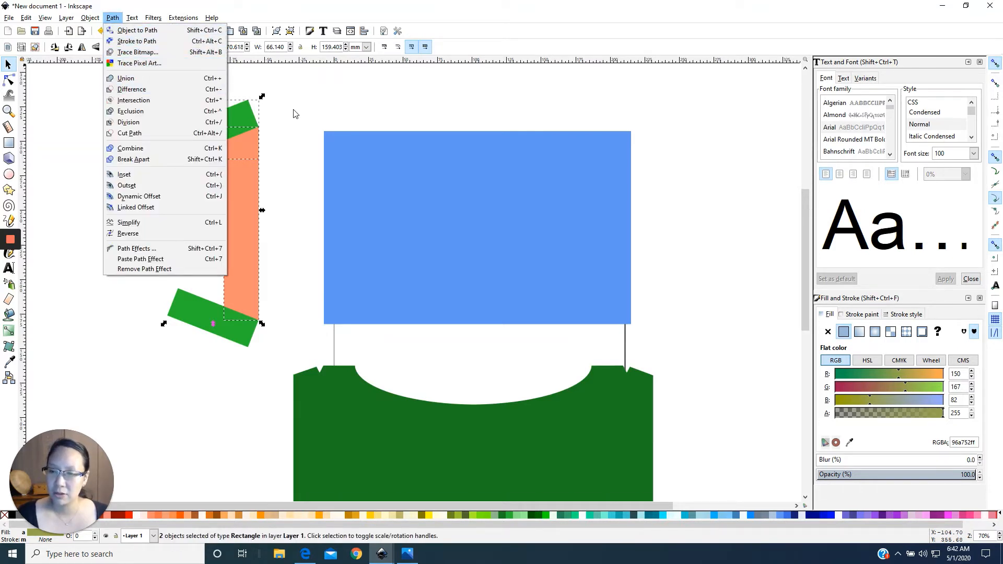
left_click(201, 90)
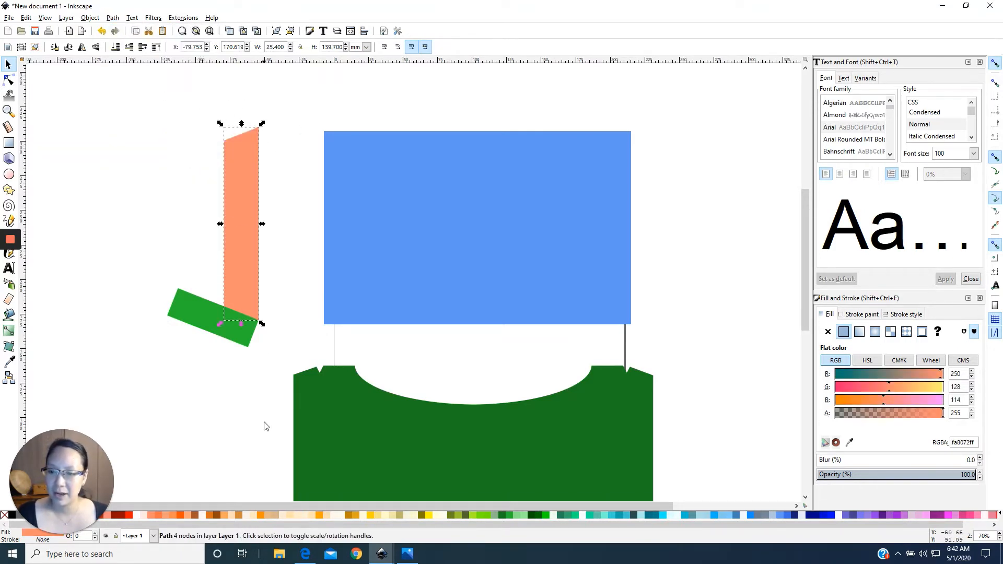
Cut the lower green bar out of the salmon strip with Difference, and snap the flap to the blue rectangle's left edge.
left_click(177, 305)
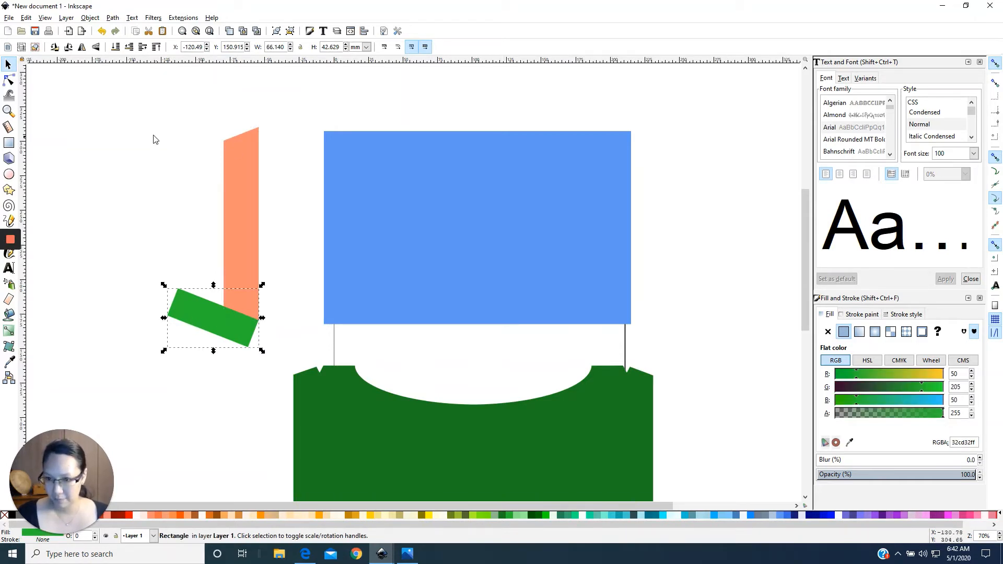
left_click_drag(136, 110, 276, 366)
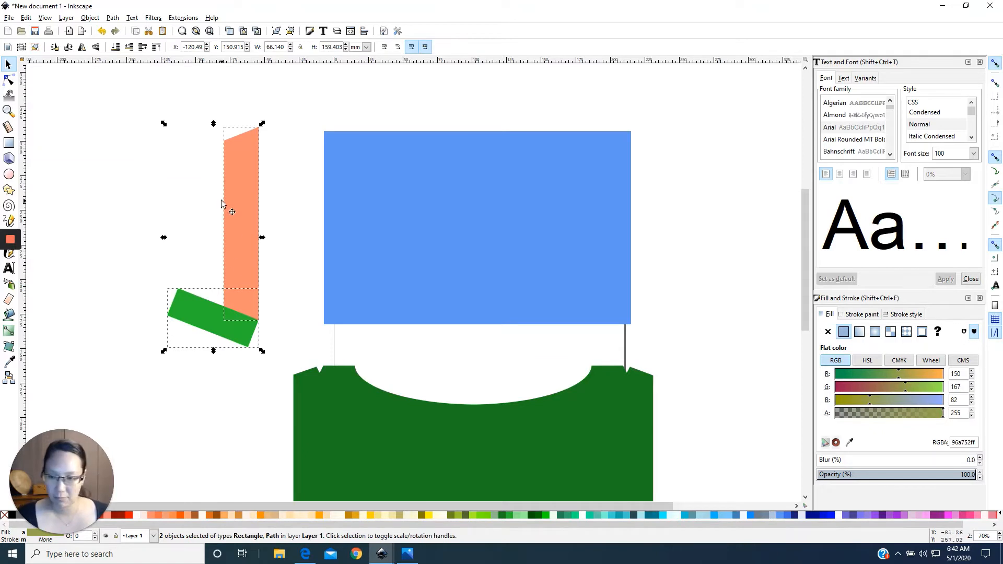
right_click(234, 190)
left_click_drag(245, 235, 305, 237)
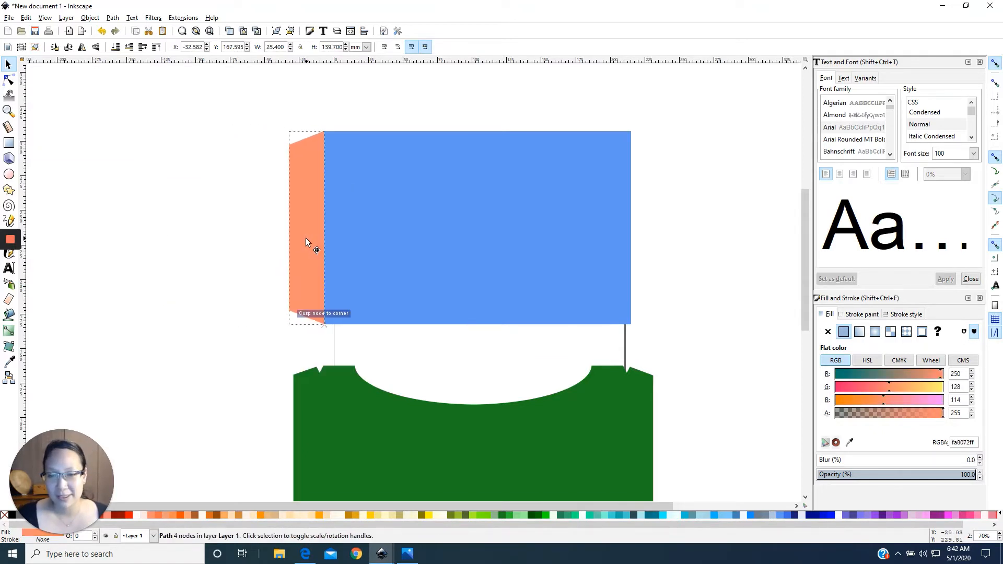
Duplicate the salmon flap, flip the copy horizontally, and snap it to the blue rectangle's right edge.
right_click(301, 210)
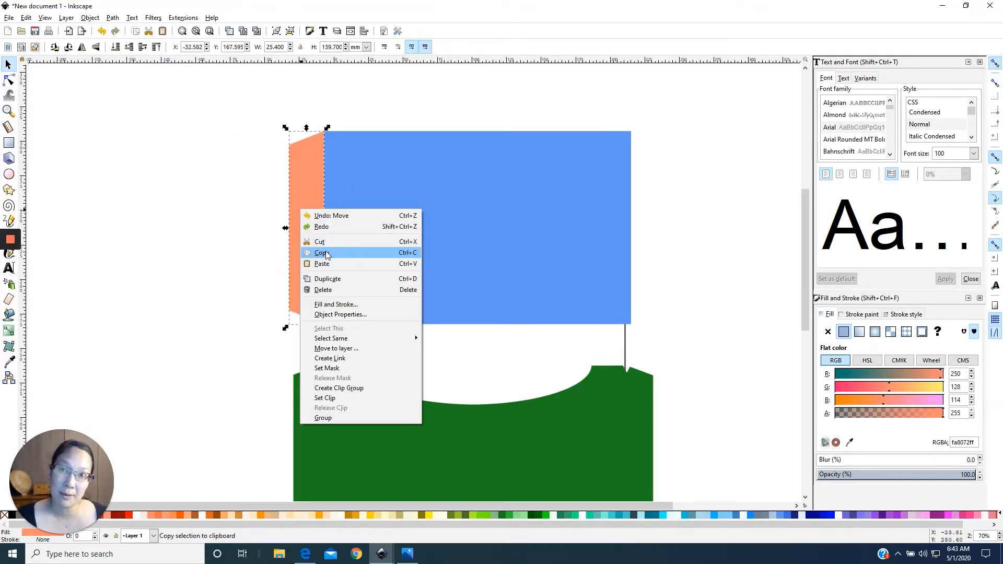
left_click(326, 255)
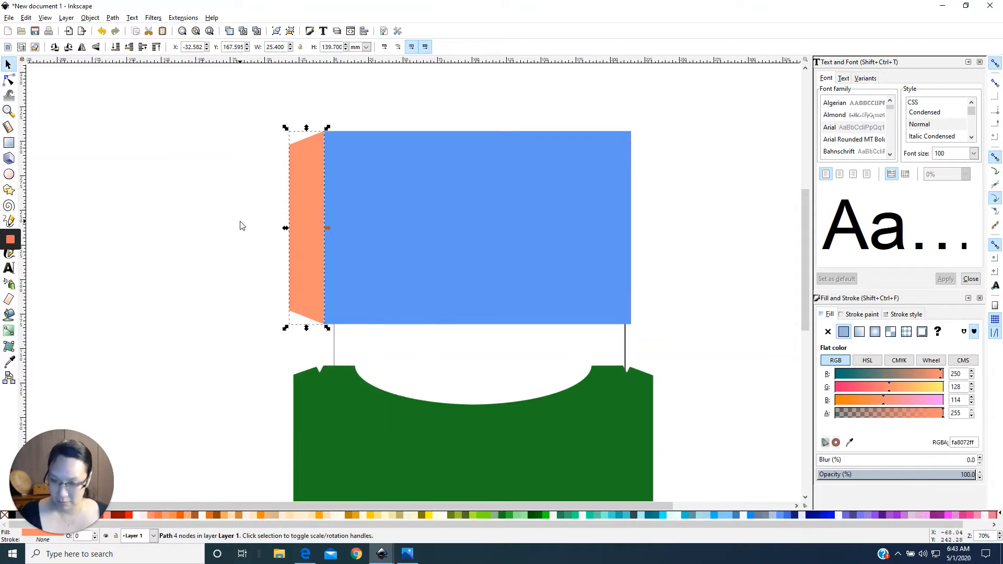
key("ctrl+v")
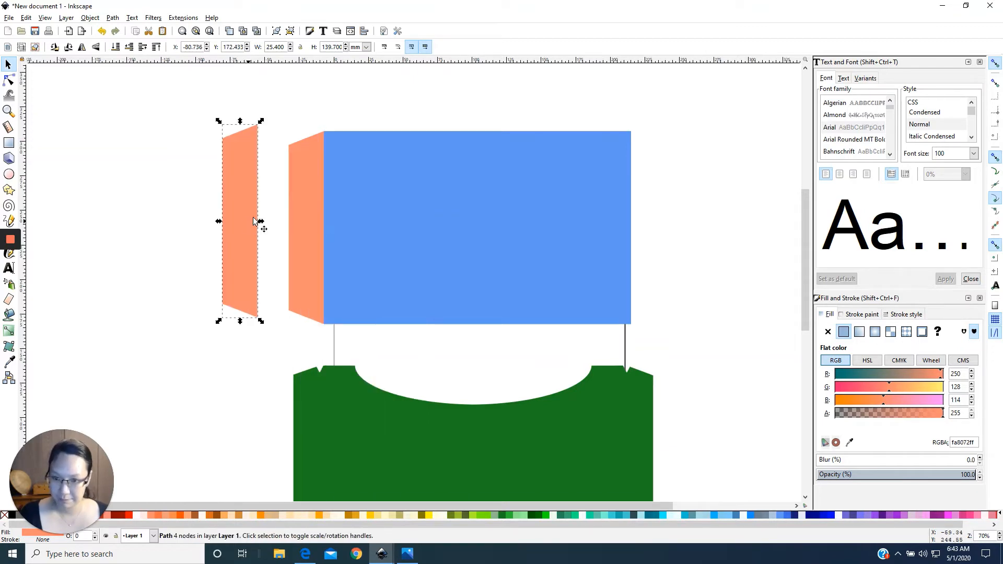
left_click(82, 47)
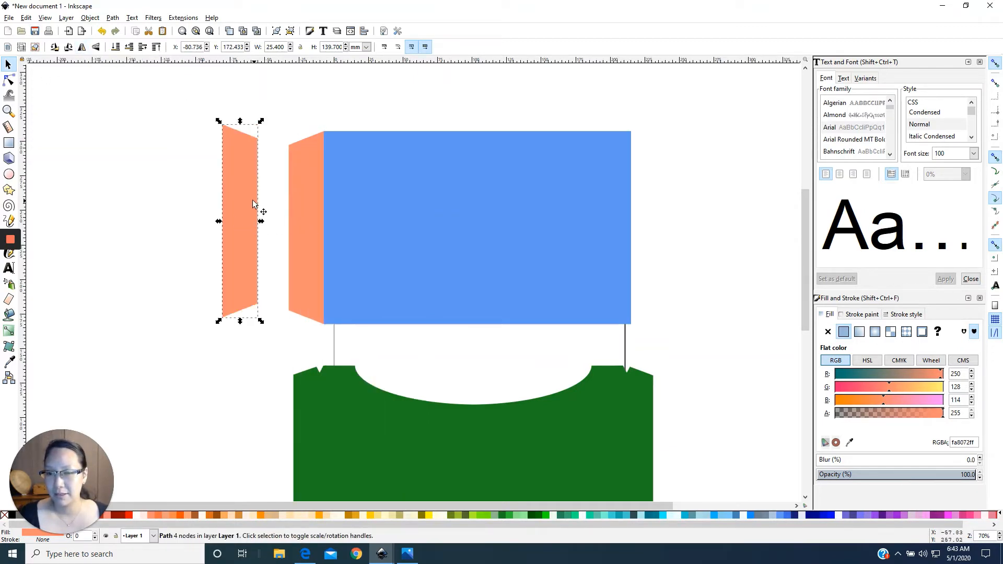
left_click_drag(240, 199, 643, 205)
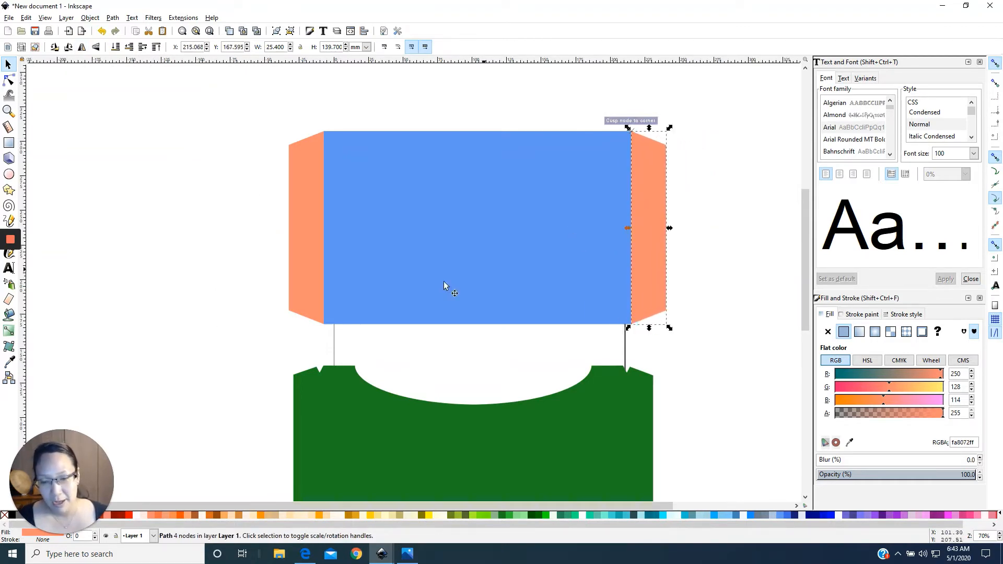
Draw a green rectangle left of the template and size it 1 in wide by 8.75 in high.
scroll(280, 298, "down", 4)
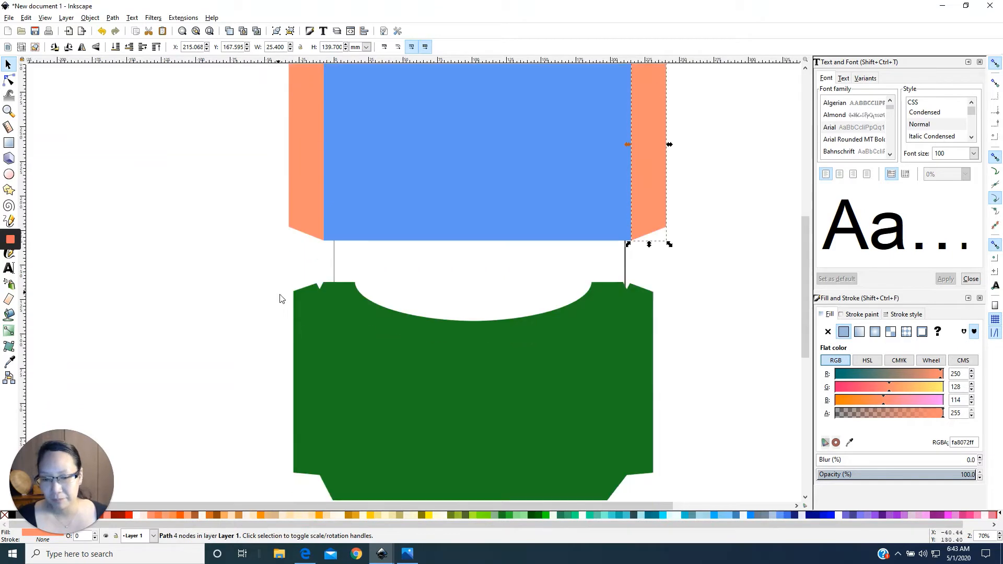
left_click(9, 143)
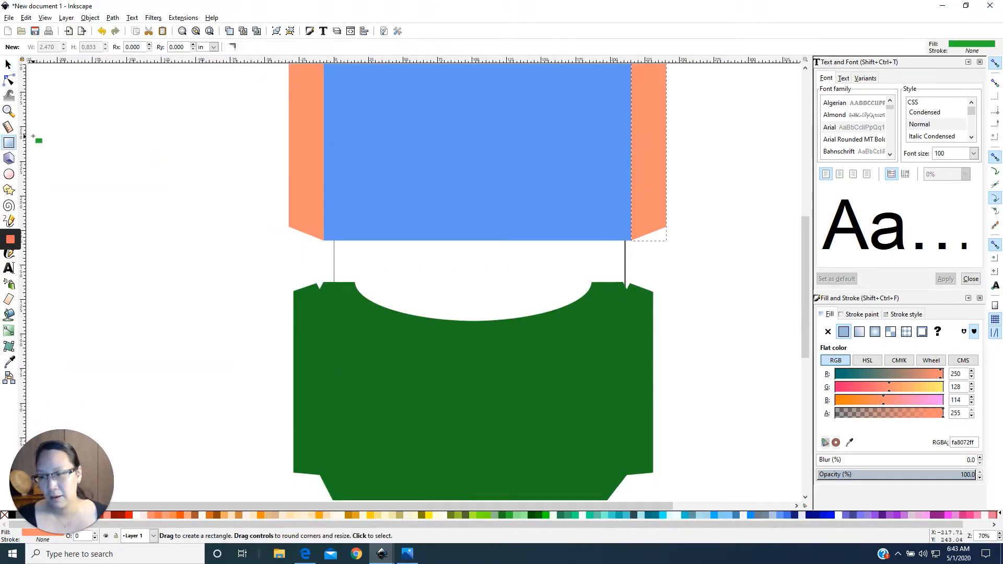
mouse_move(30, 135)
left_mouse_down()
mouse_move(242, 226)
mouse_move(252, 201)
left_mouse_up()
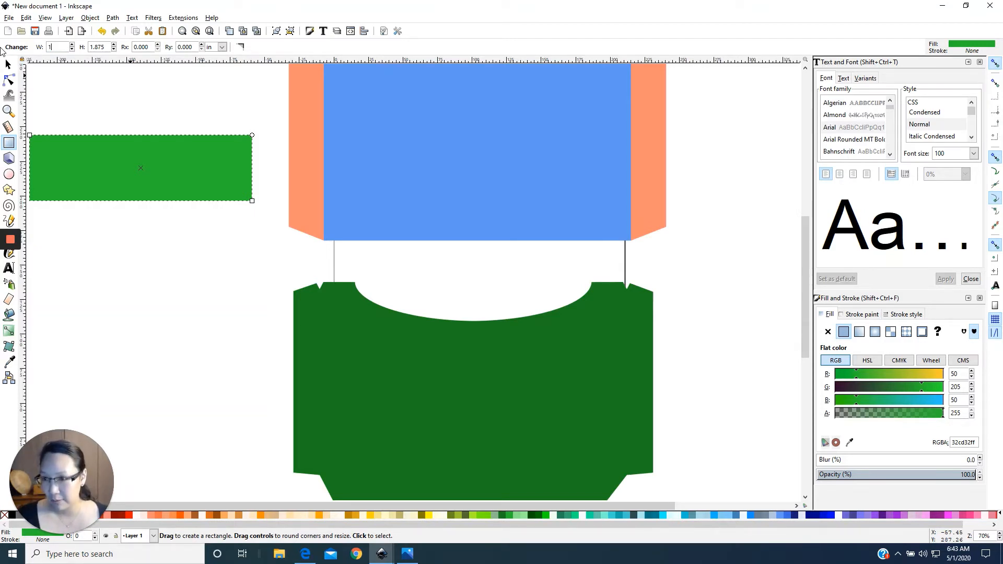
type("1")
key("Tab")
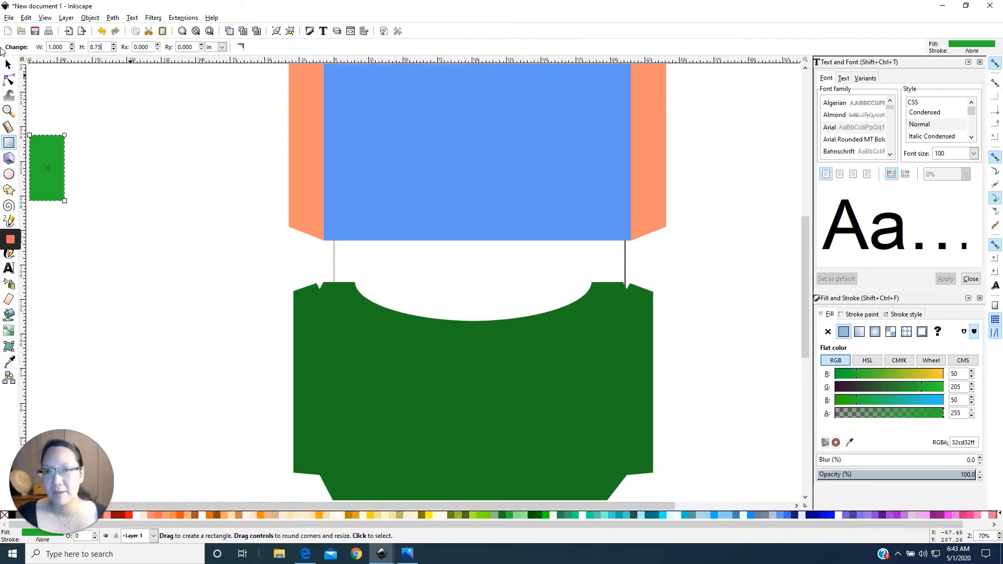
key("Return")
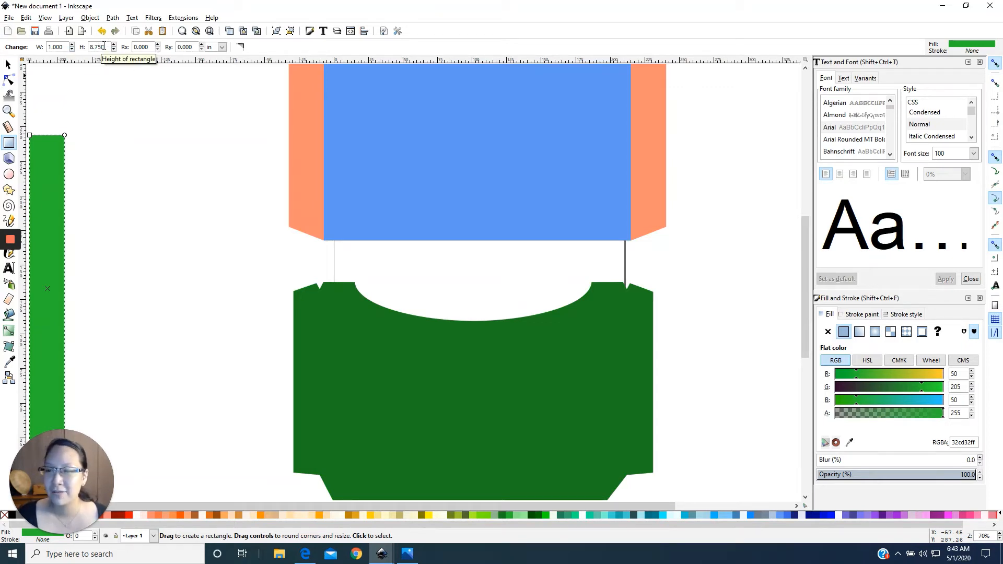
Rotate the green rectangle 90 degrees so it lies horizontally, and move it closer to the template's left side.
left_click(8, 65)
left_click(57, 187)
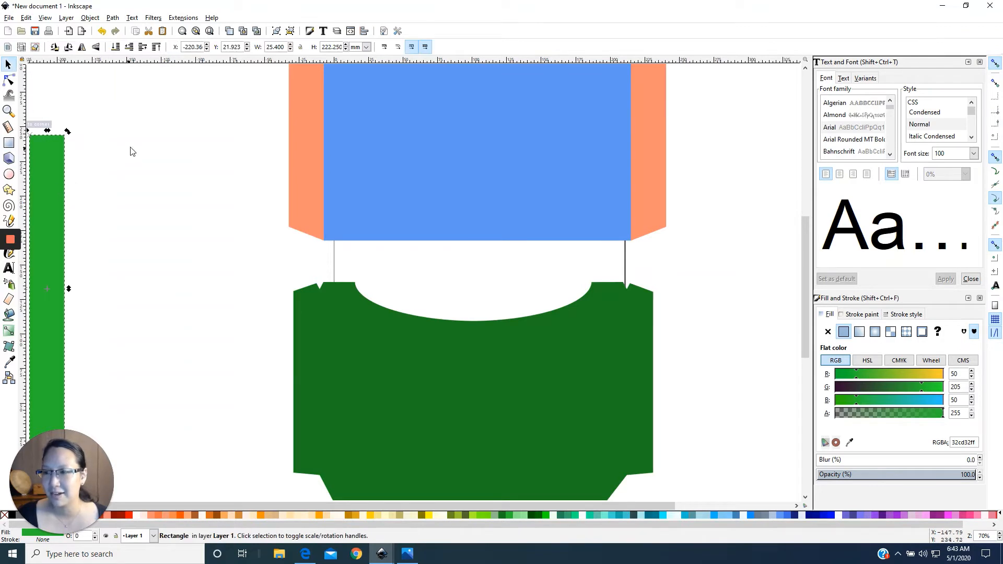
left_click(54, 48)
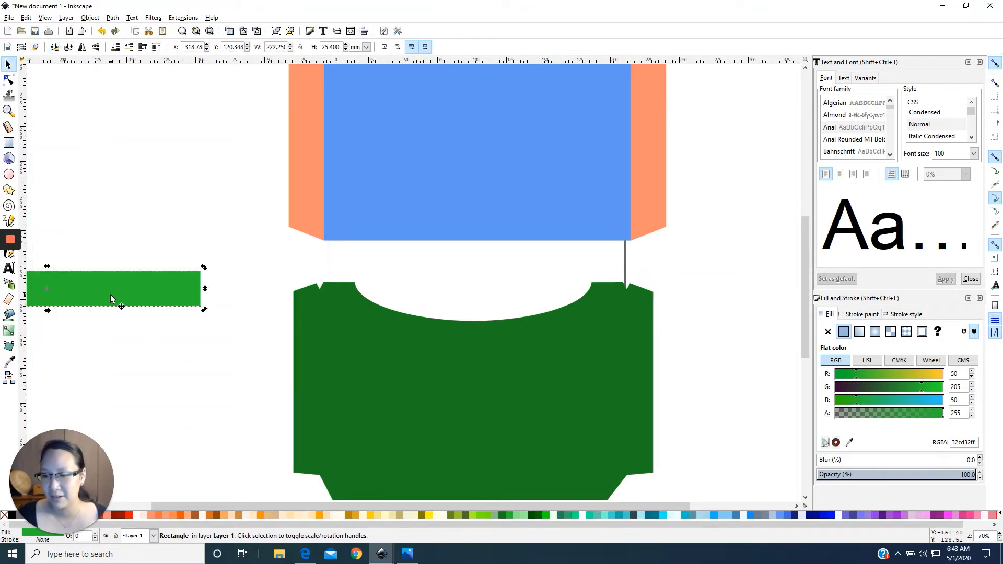
left_click_drag(111, 295, 193, 265)
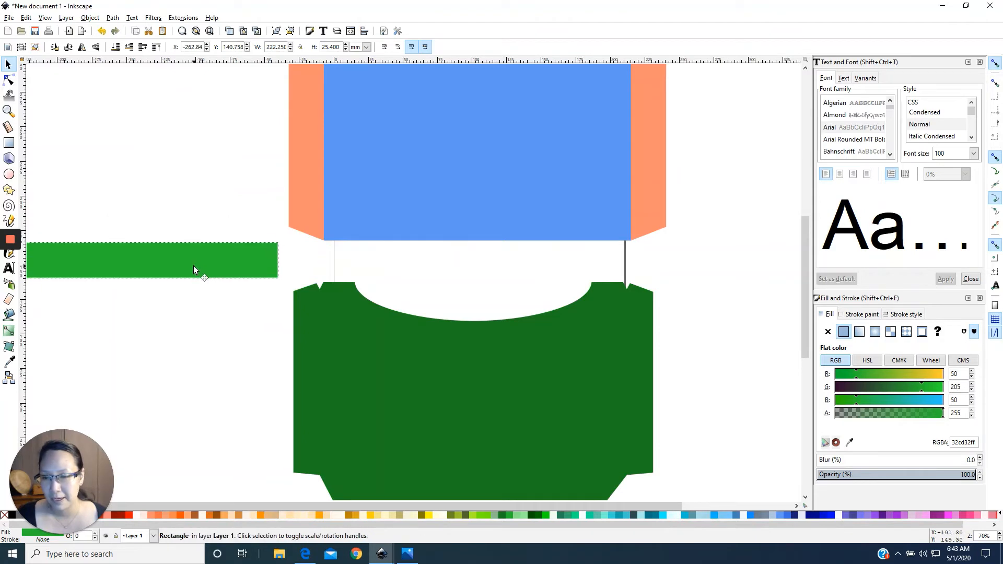
Draw a narrow upright bar about 0.76 by 3.19 in above the green strip and fill it brown (cd853f).
left_click(9, 142)
left_click_drag(101, 93, 128, 205)
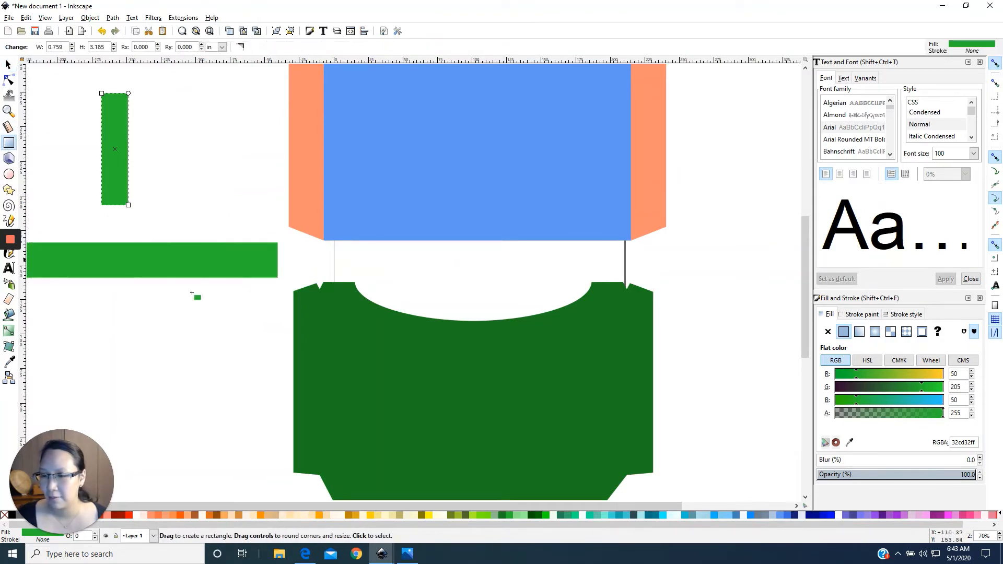
left_click(241, 515)
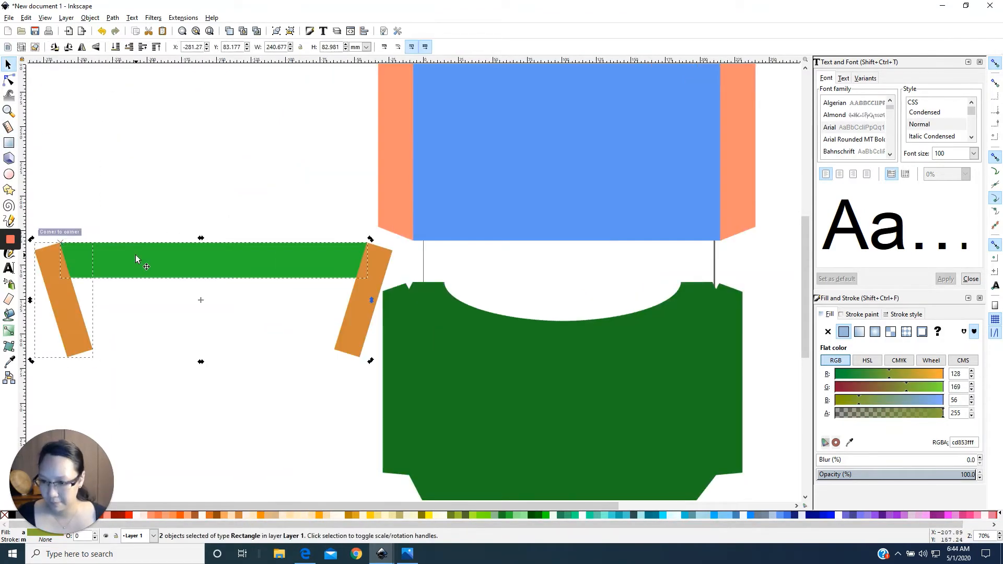
Cut the tilted brown bars out of both ends of the green strip with Difference, and snap the flap to the blue rectangle's lower edge.
key("ctrl+minus")
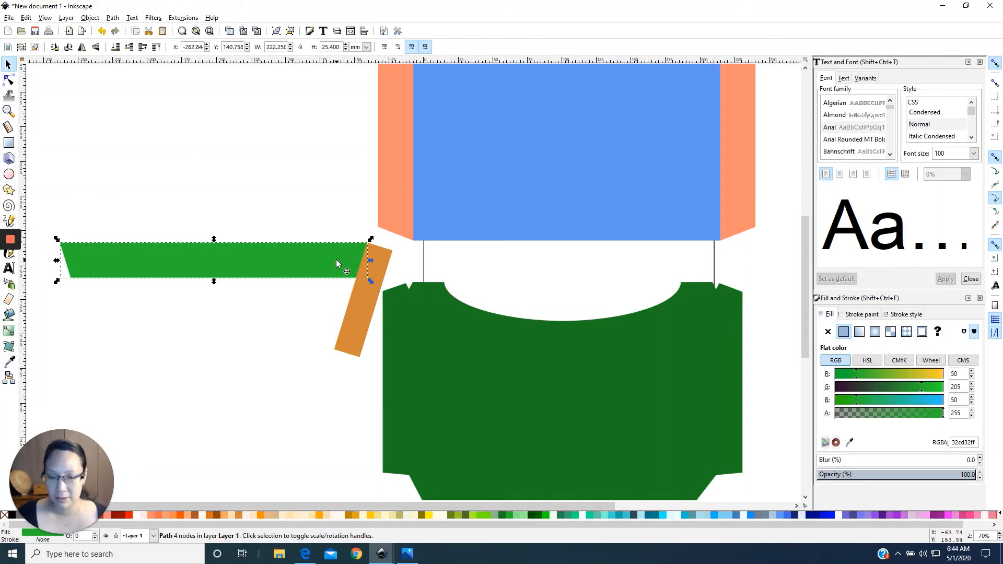
left_click(355, 290, "shift")
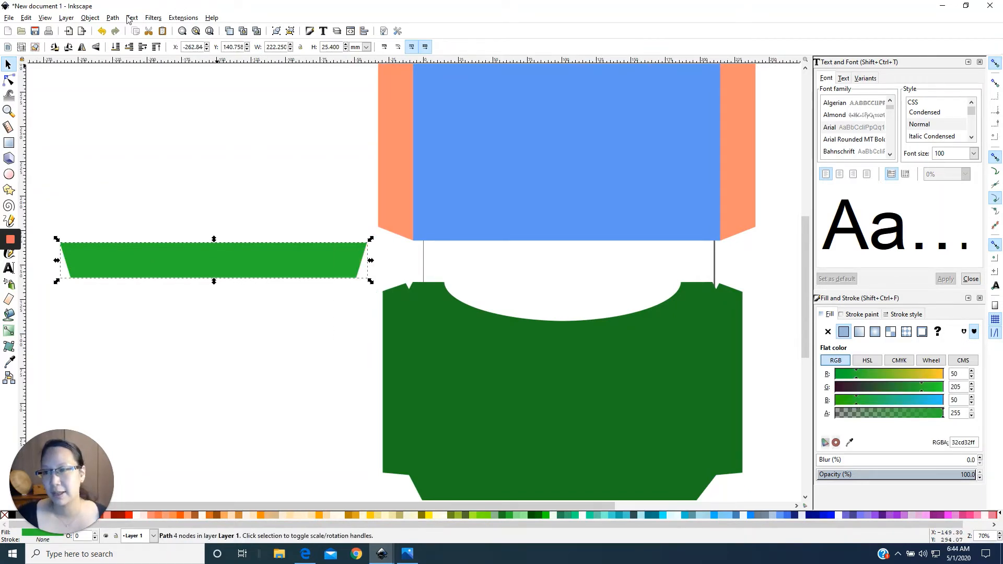
left_click(89, 18)
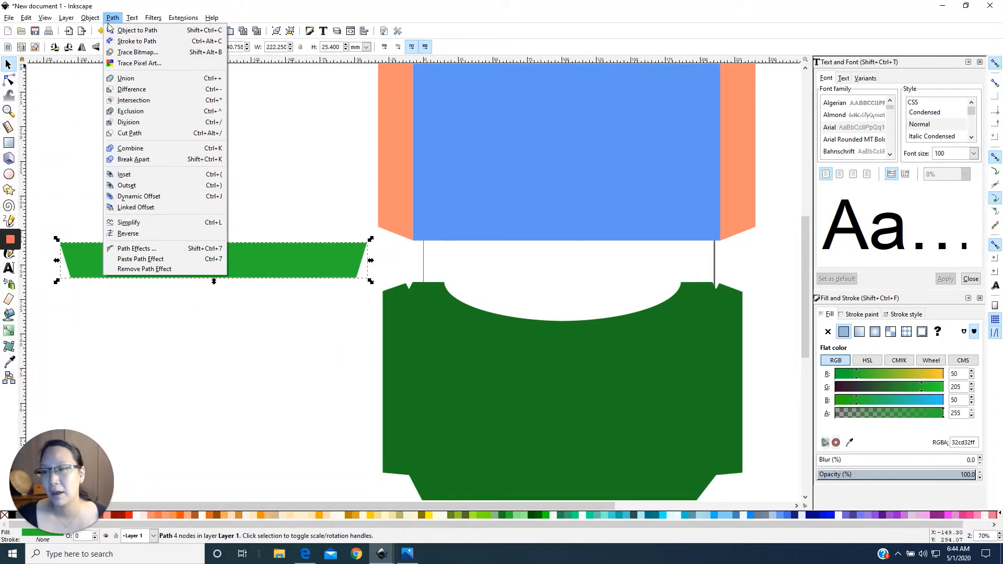
left_click(262, 127)
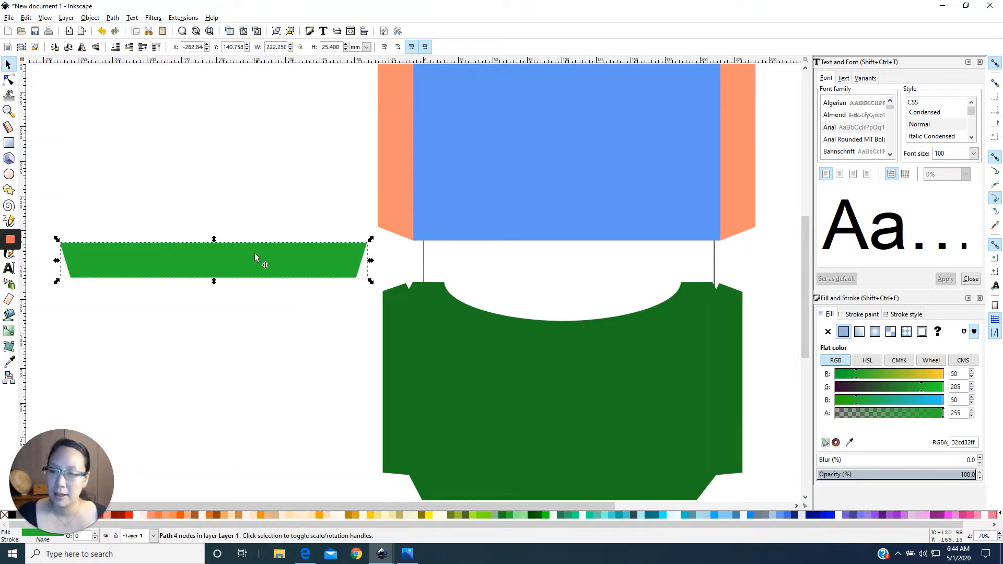
left_click_drag(201, 260, 564, 255)
left_click(151, 269)
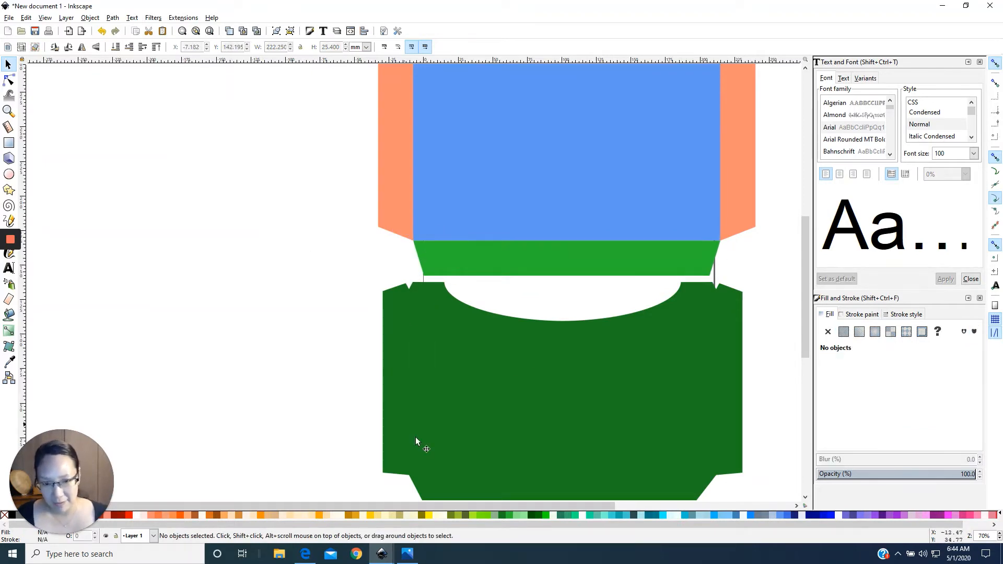
Draw a wide ellipse about 171 by 58 mm in the empty area left of the template.
scroll(636, 290, "up", 4)
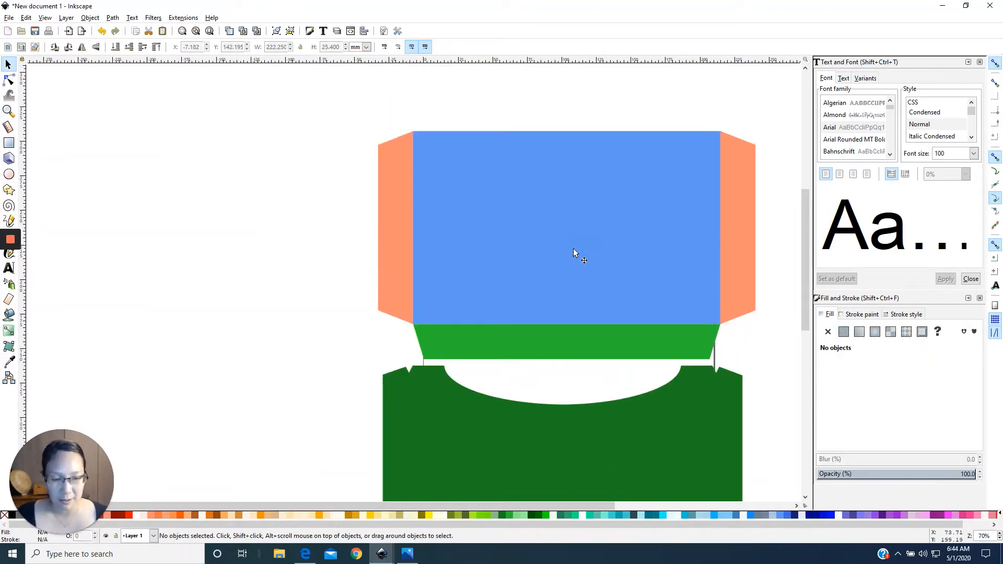
scroll(641, 215, "down", 5)
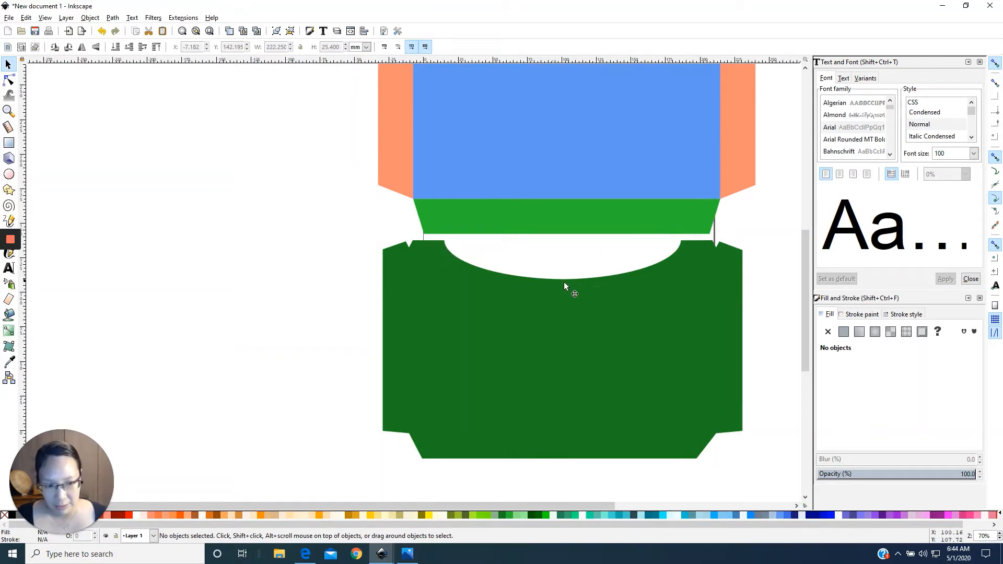
left_click(9, 174)
left_click_drag(78, 152, 315, 233)
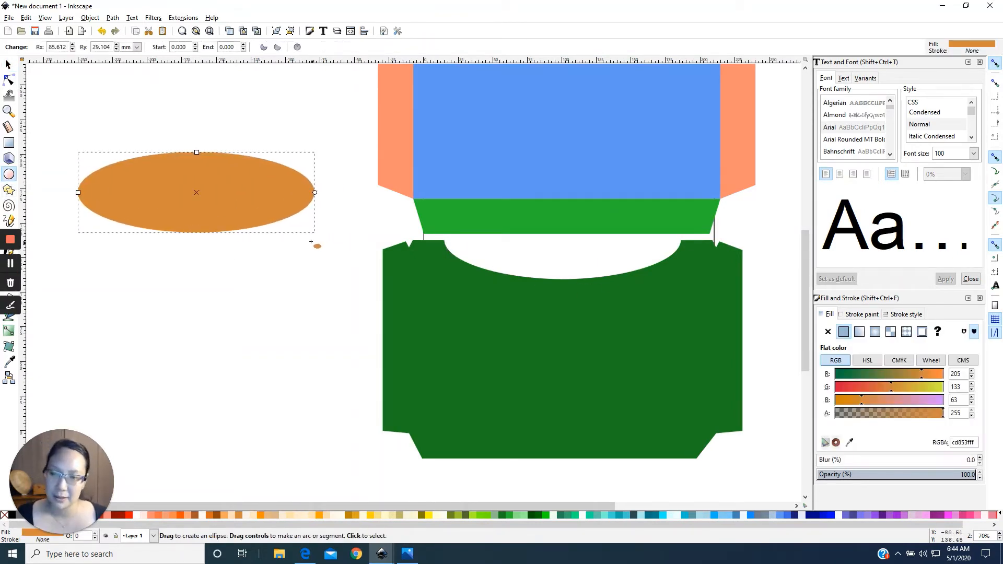
Move the brown ellipse onto the blue rectangle, roughly centred between its left and right edges.
scroll(308, 238, "up", 3)
left_click(8, 63)
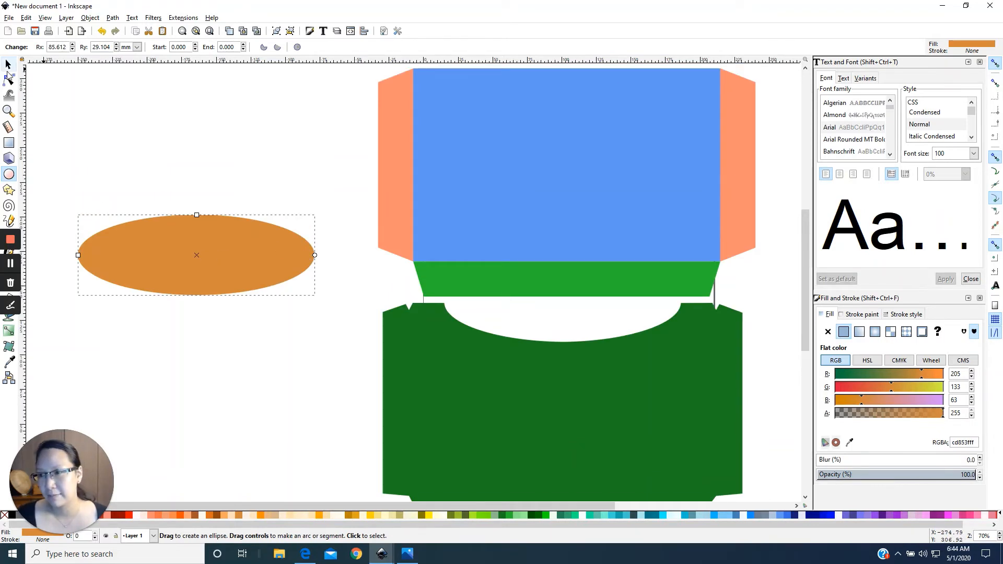
left_click_drag(171, 250, 547, 232)
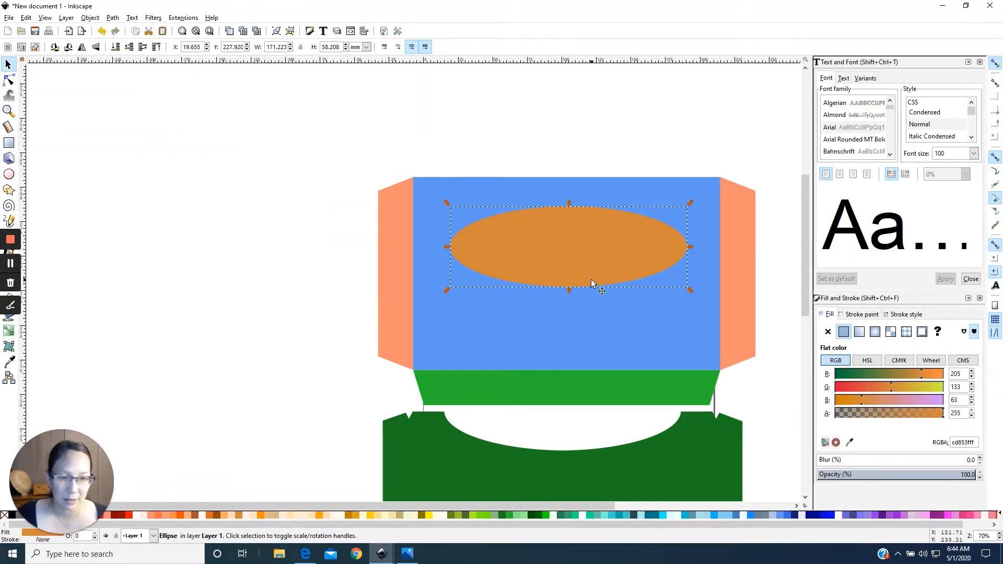
left_click_drag(570, 265, 569, 290)
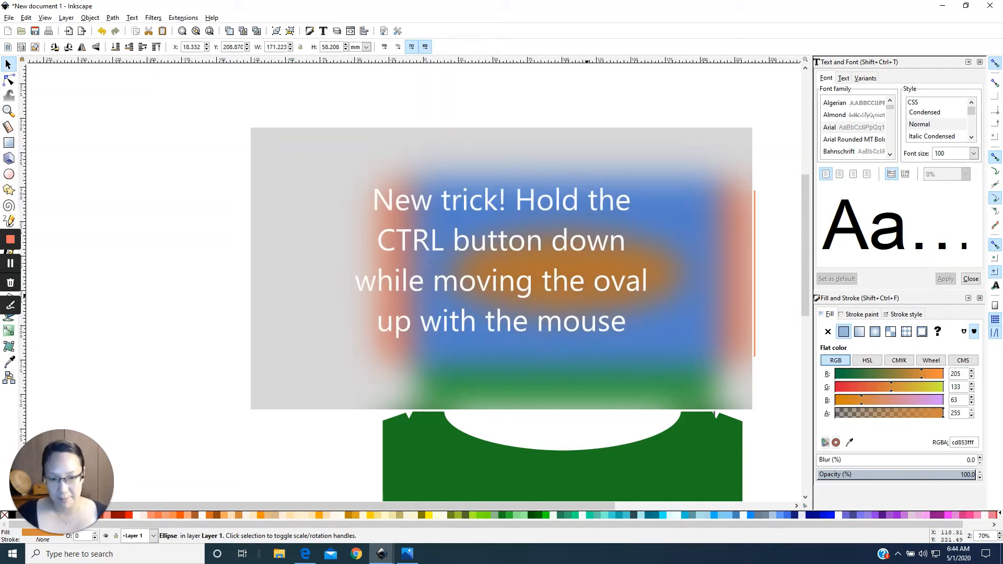
Move the ellipse straight up so its centre sits on the blue rectangle's upper edge, and deselect it.
key("Up")
key("Up")
key("Up")
key("Up")
key("Up")
key("Up")
key("Up")
key("Up")
key("Up")
key("Up")
key("Up")
key("Up")
key("Up")
key("Up")
key("Up")
key("Up")
key("Up")
key("Up")
key("Up")
key("Up")
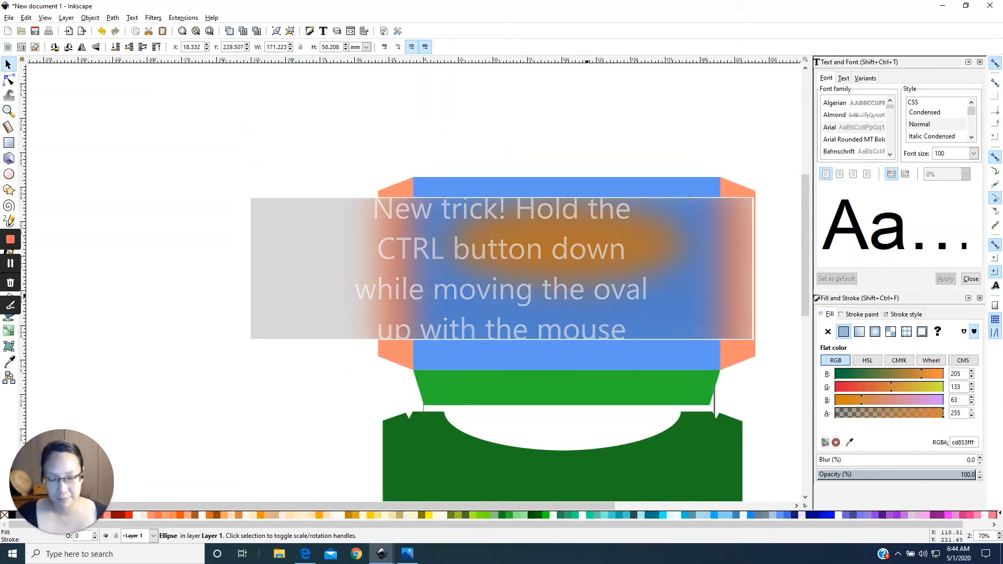
left_click_drag(580, 234, 581, 180)
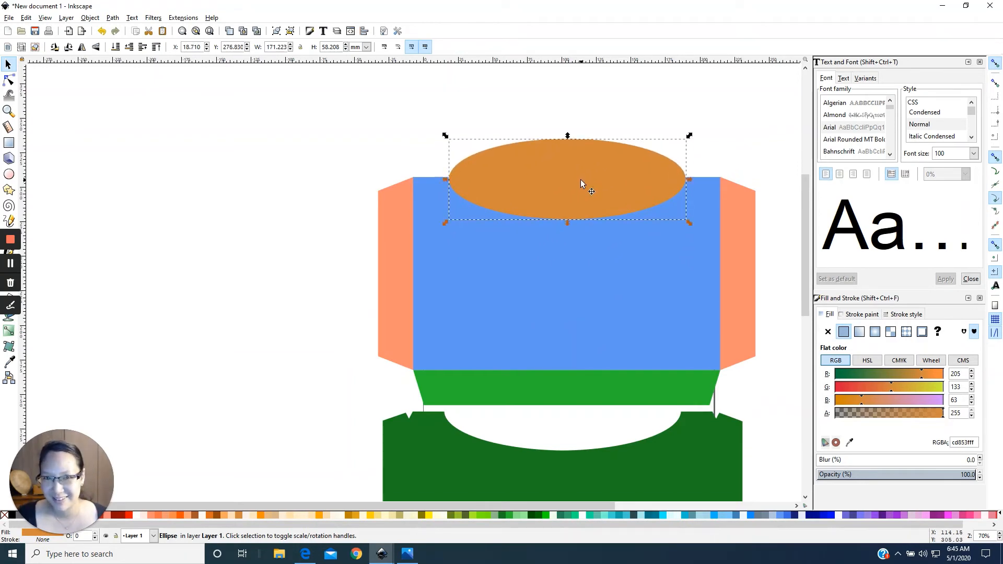
left_click(194, 231)
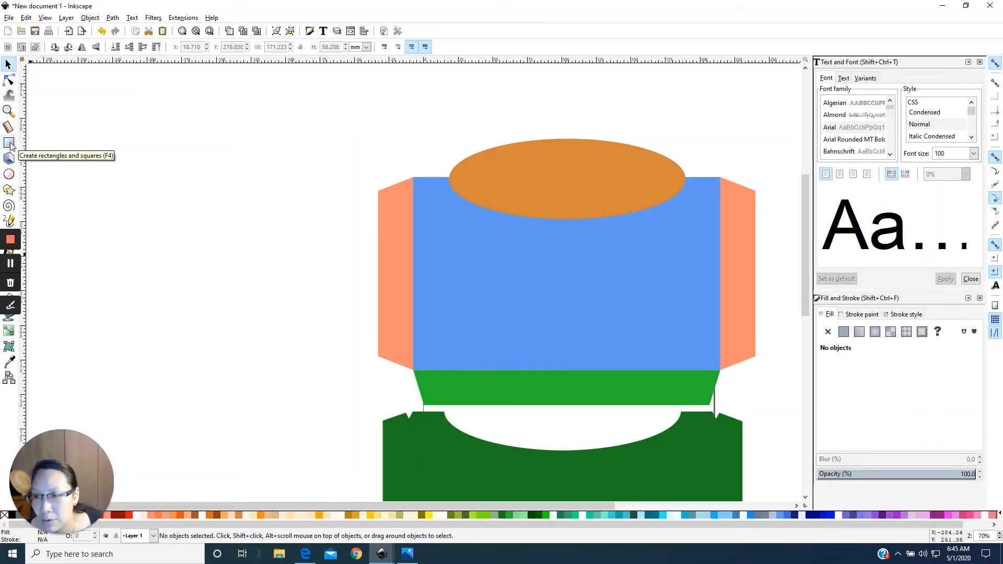
Draw a small three-cornered brown shape for a notch, pointing down at the blue rectangle's upper corner beside the salmon flap.
left_click(8, 191)
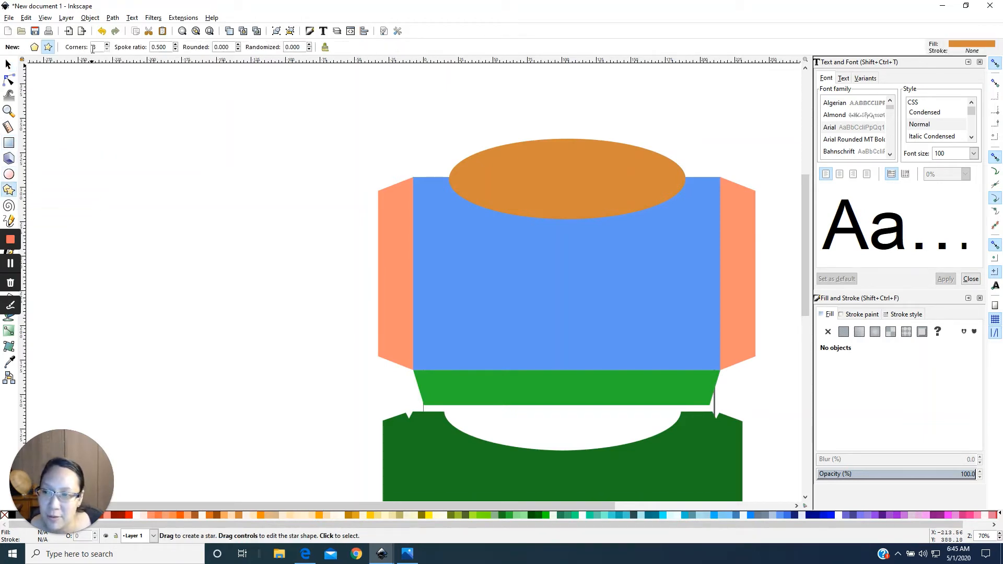
left_click(35, 48)
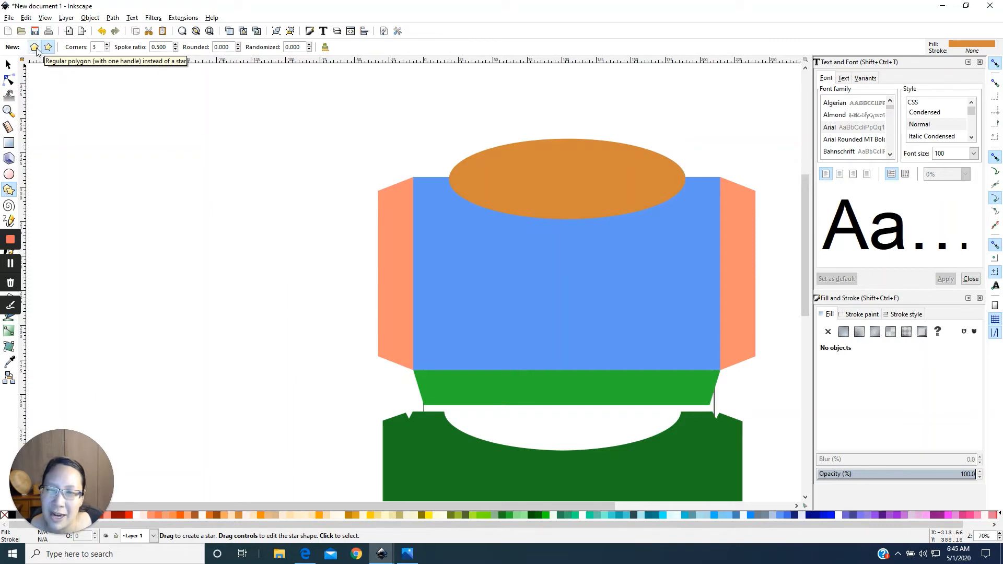
left_click_drag(118, 149, 414, 180)
key("s")
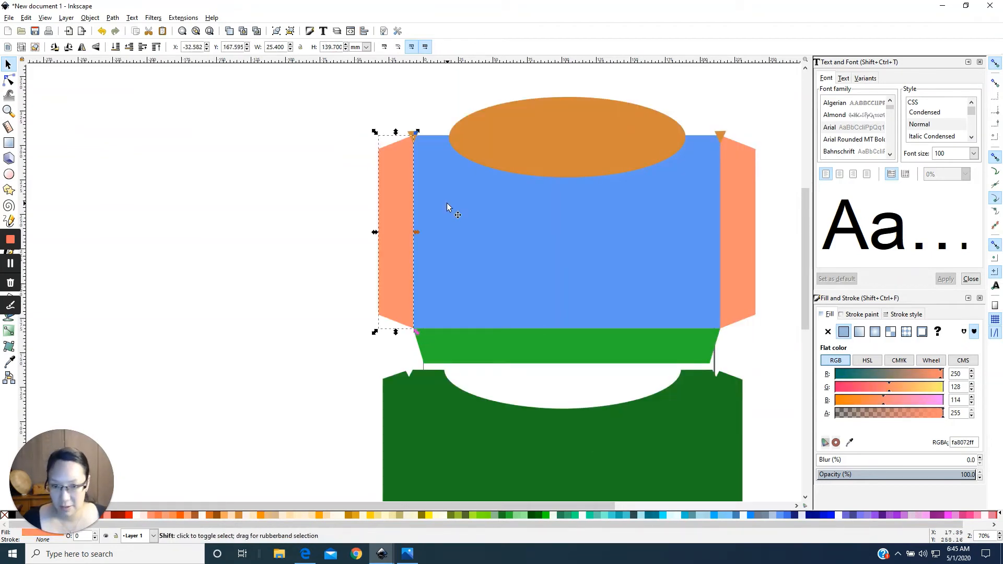
Unite the salmon flap nearest the empty canvas area with the blue rectangle into one path.
left_click(447, 203, "shift")
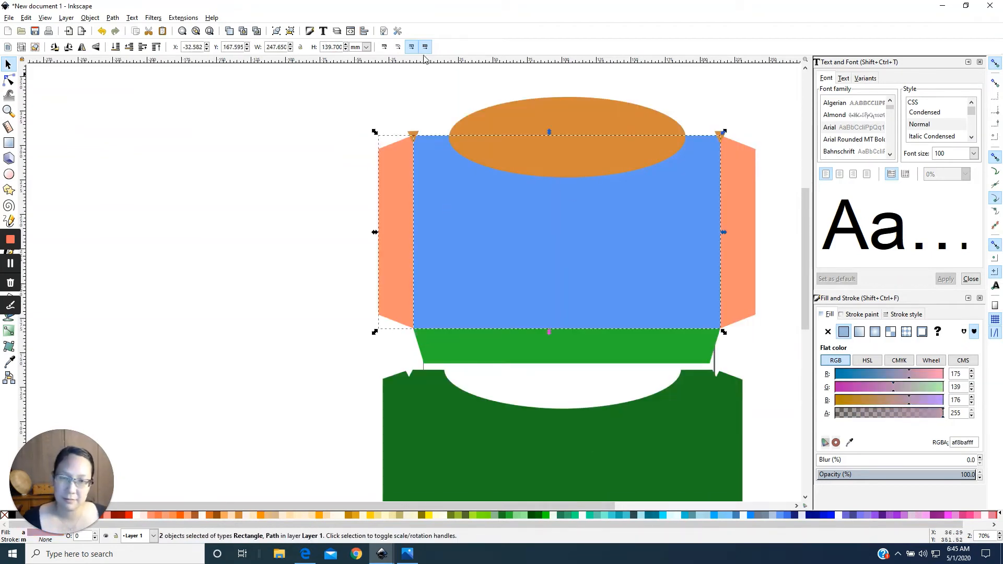
key("ctrl")
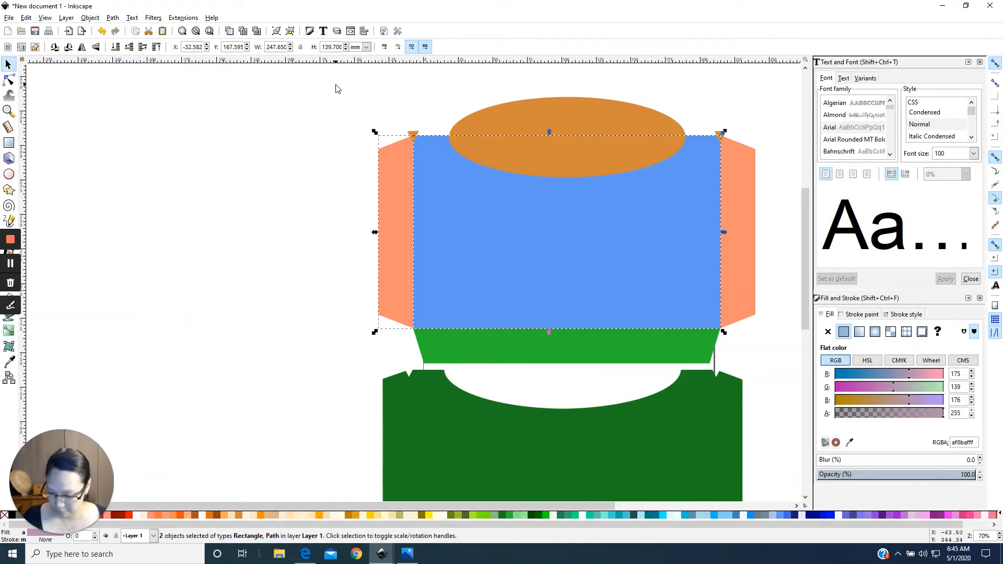
key("ctrl")
key("ctrl+plus")
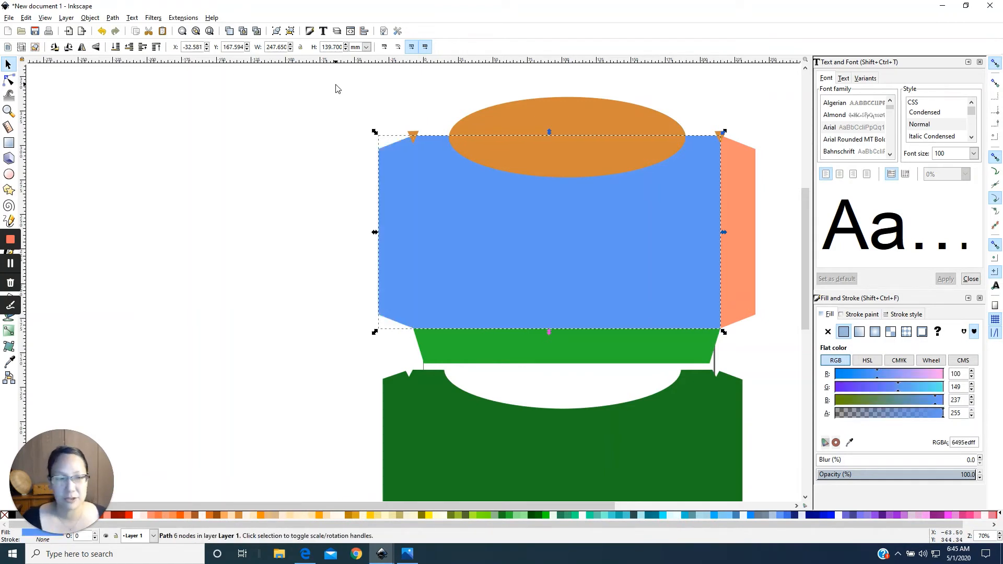
Unite the remaining salmon side flap and the green lower flap with the blue shape, and deselect it.
left_click(684, 202)
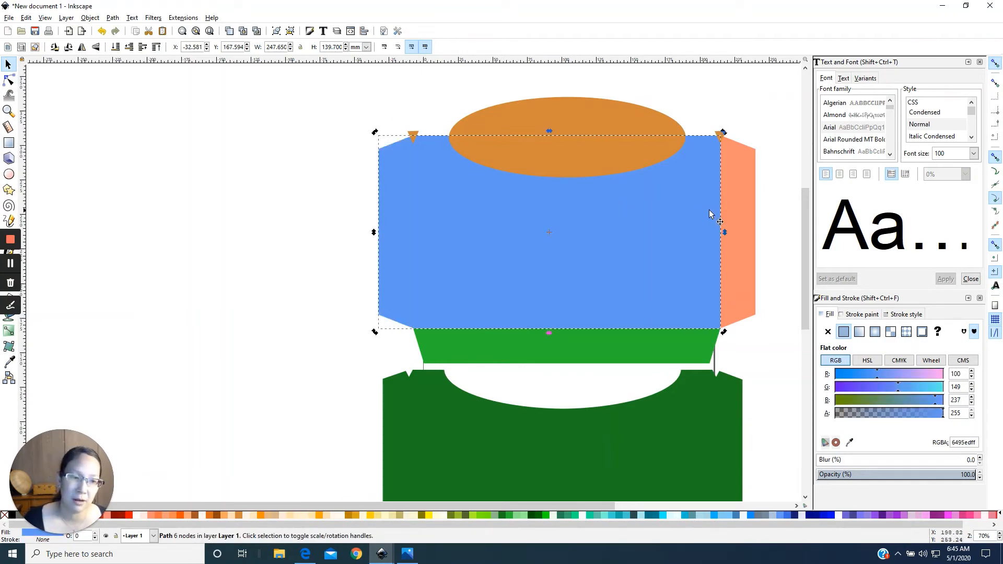
left_click(740, 184, "shift")
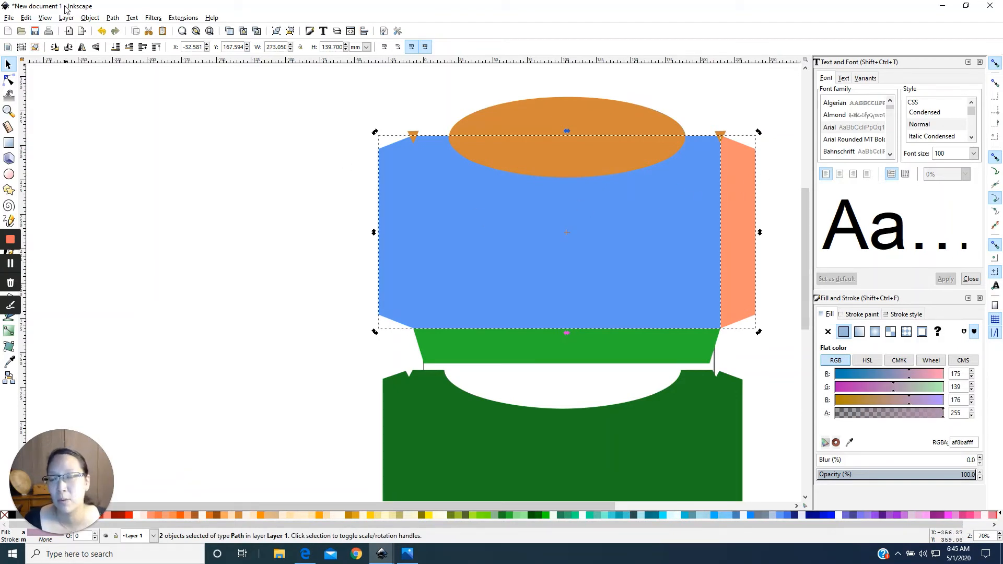
left_click(113, 19)
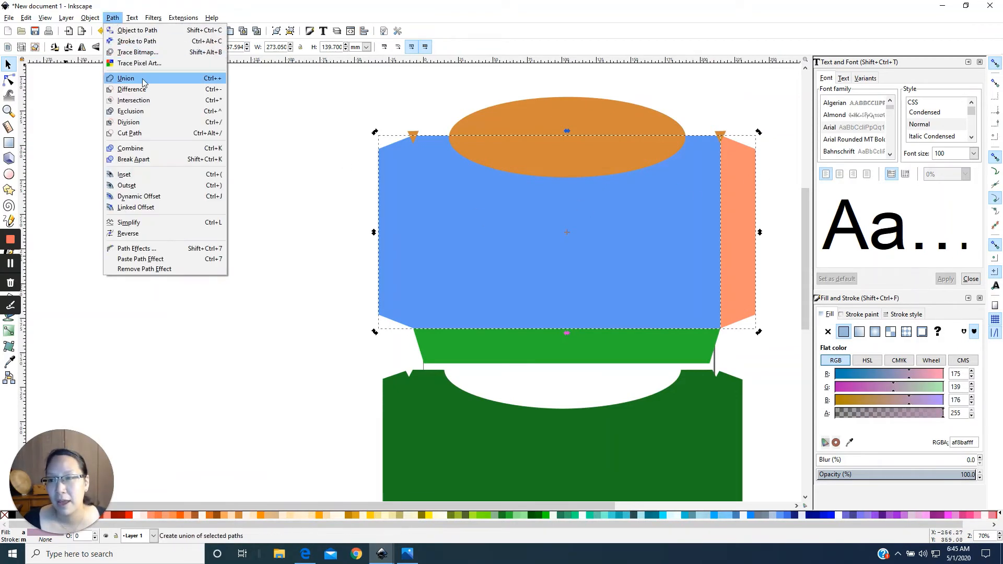
left_click(125, 78)
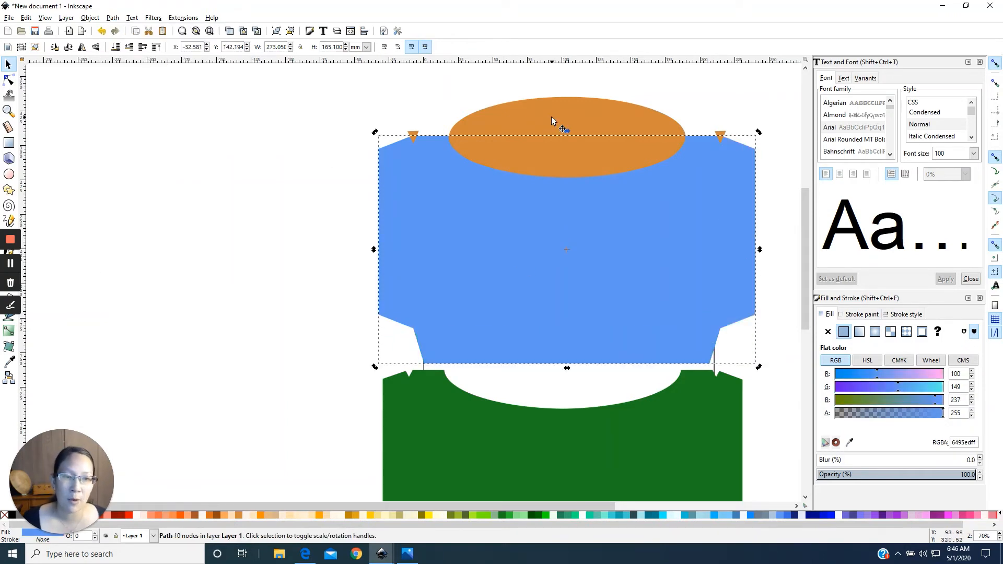
left_click(441, 98)
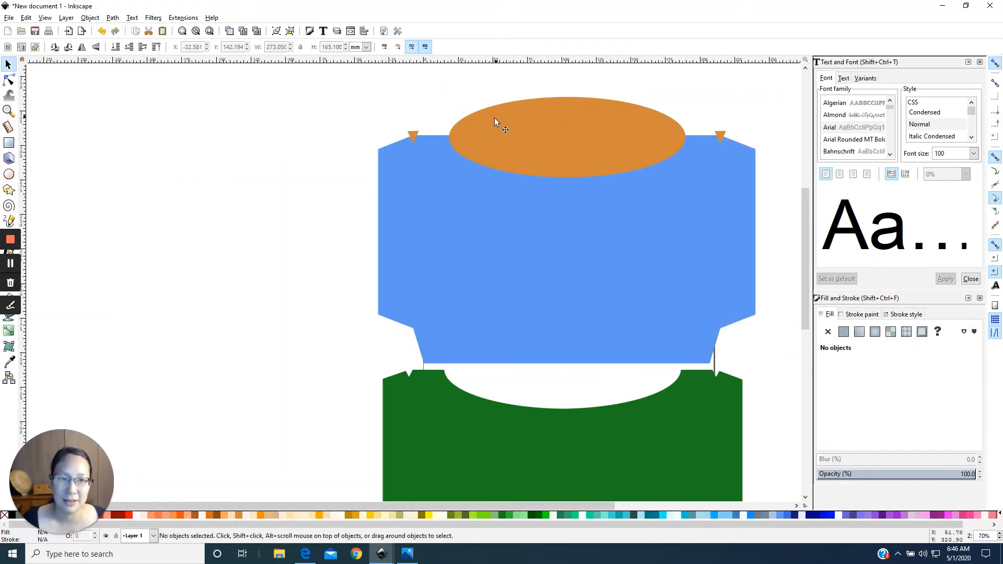
Subtract the brown ellipse from the blue template to cut the curved opening in its upper edge.
left_click(660, 136)
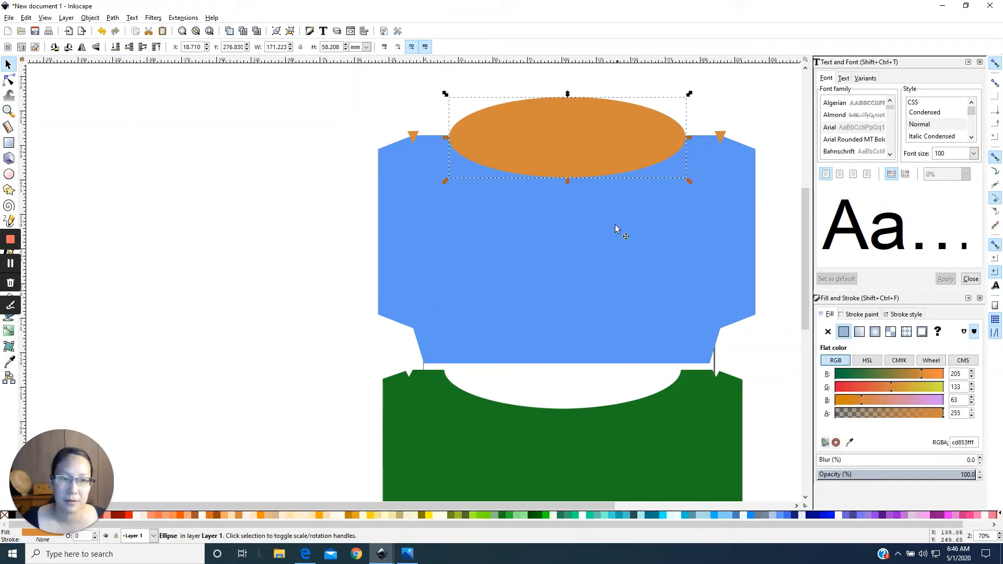
left_click(517, 242, "shift")
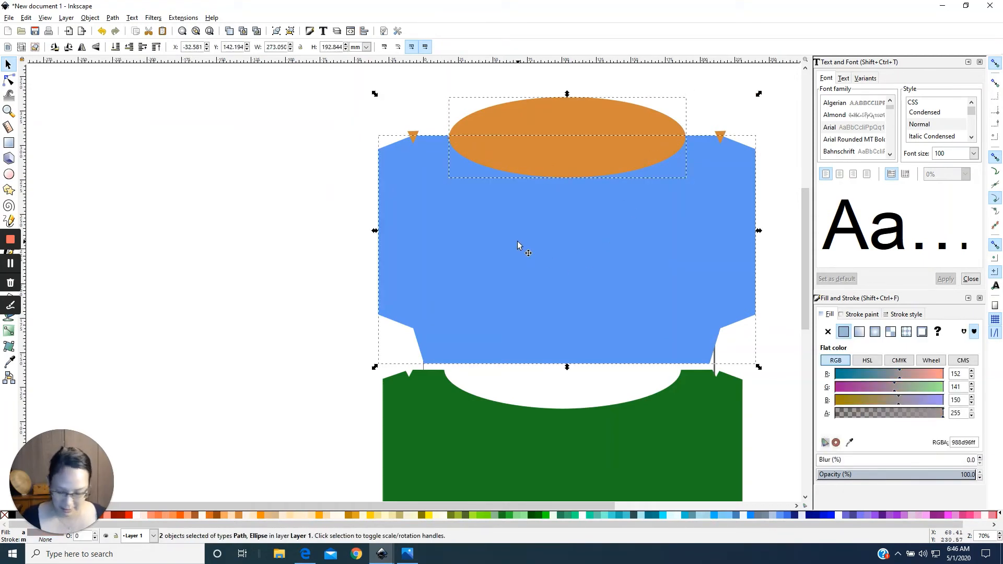
key("ctrl+minus")
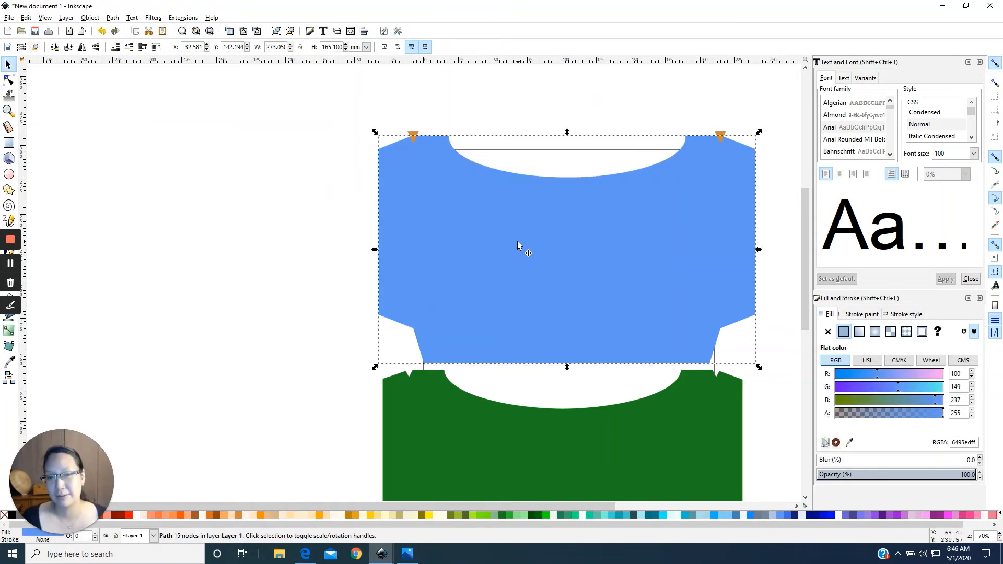
Subtract both small brown triangles from the blue template to cut a notch at each upper corner.
left_click(413, 137, "shift")
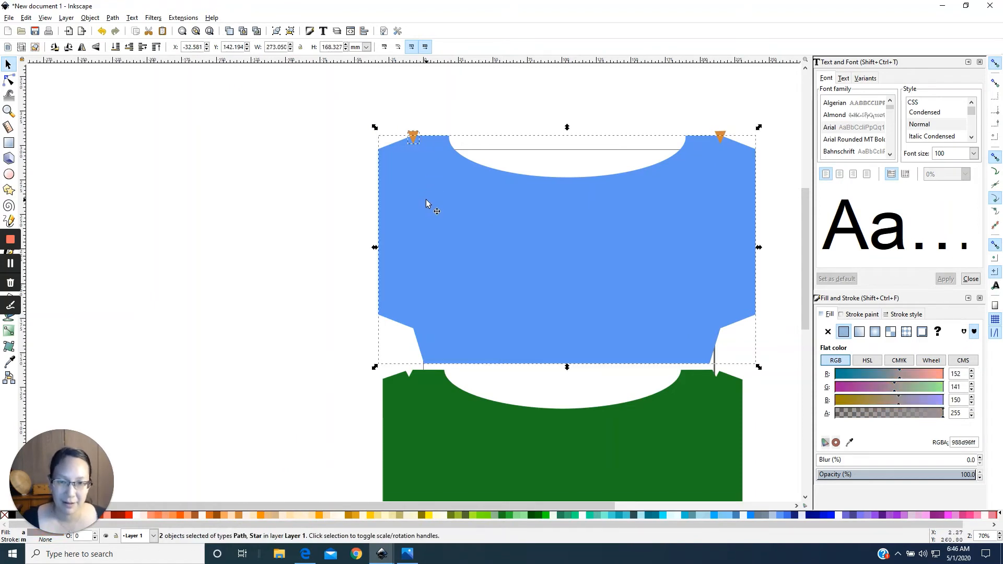
key("ctrl+minus")
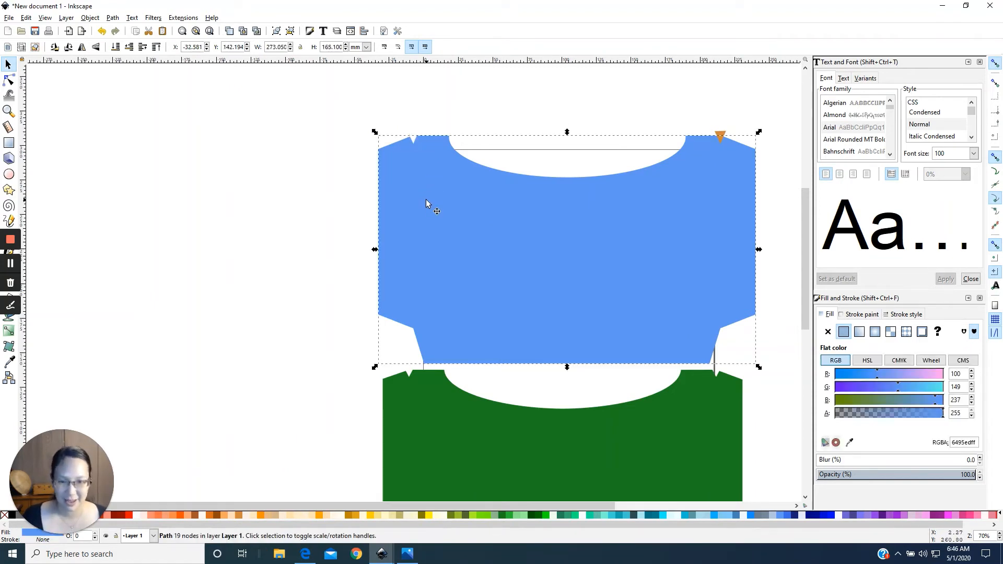
left_click(721, 137, "shift")
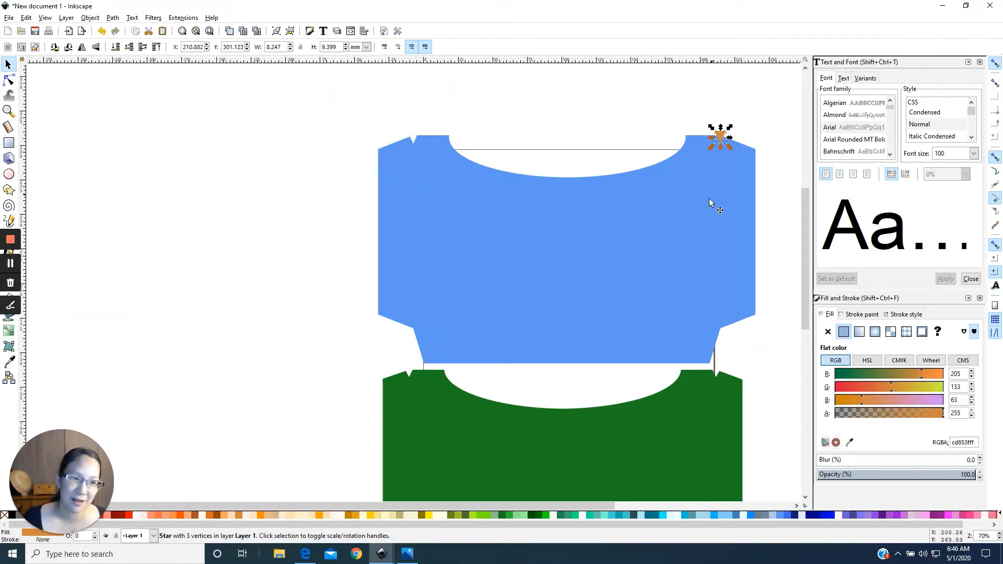
key("ctrl+minus")
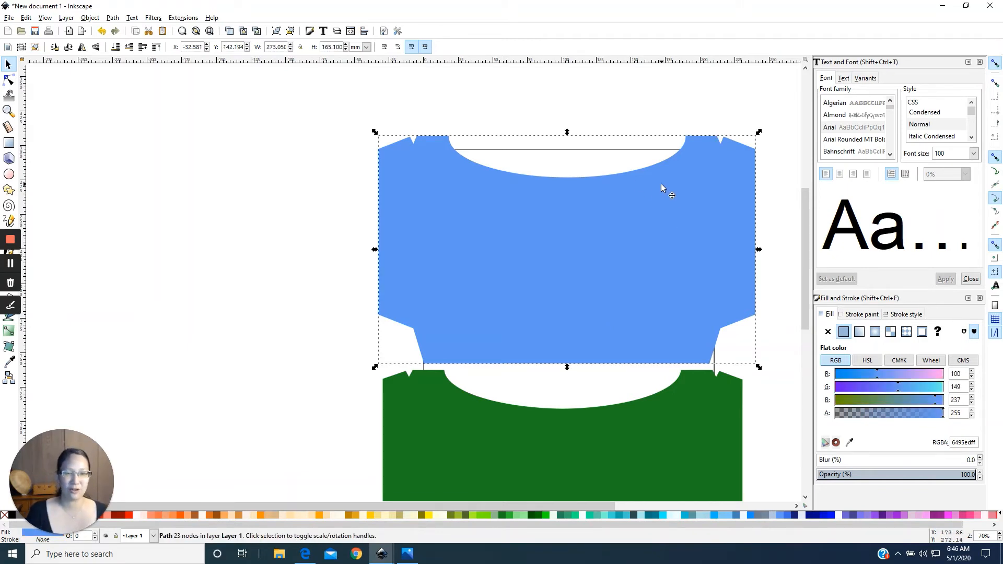
Move the blue template up about 15 mm, show its dimensions in inches, and deselect it.
left_click_drag(498, 272, 497, 247)
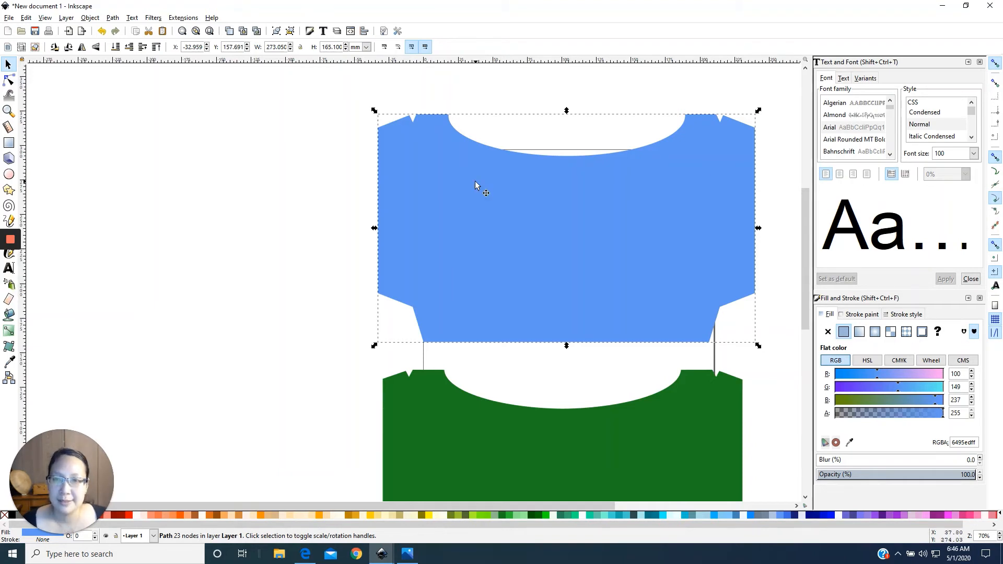
left_click(367, 48)
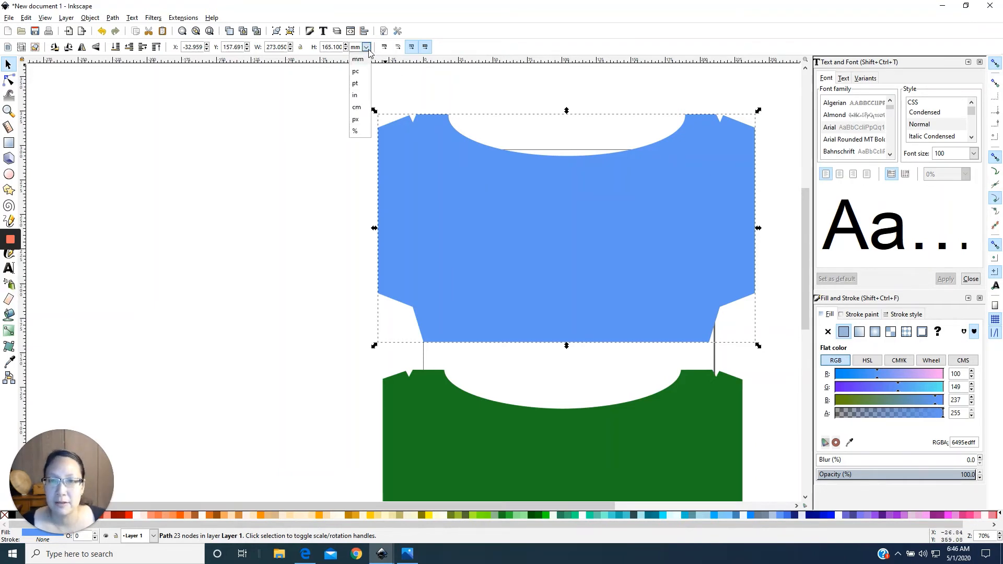
left_click(356, 95)
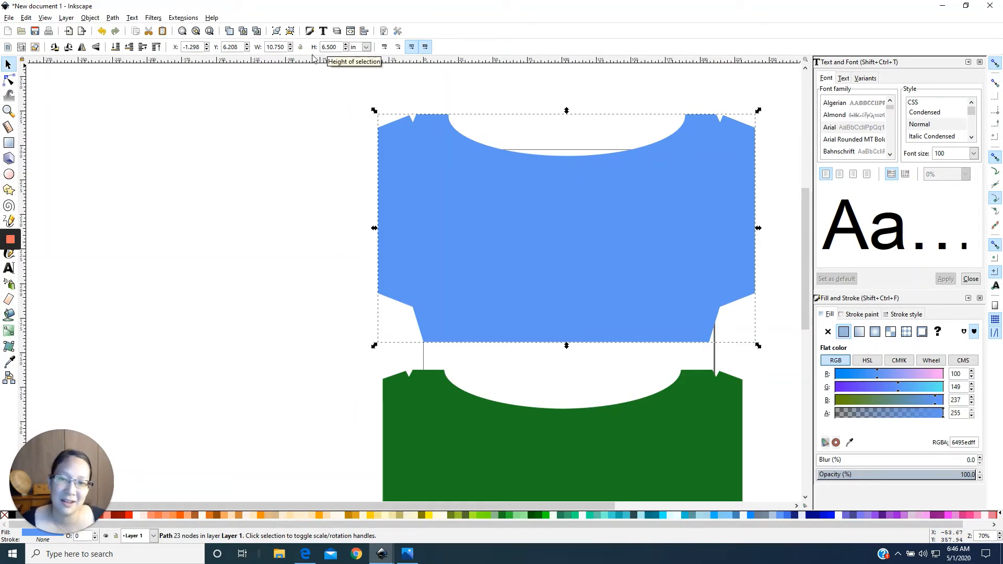
left_click(490, 214)
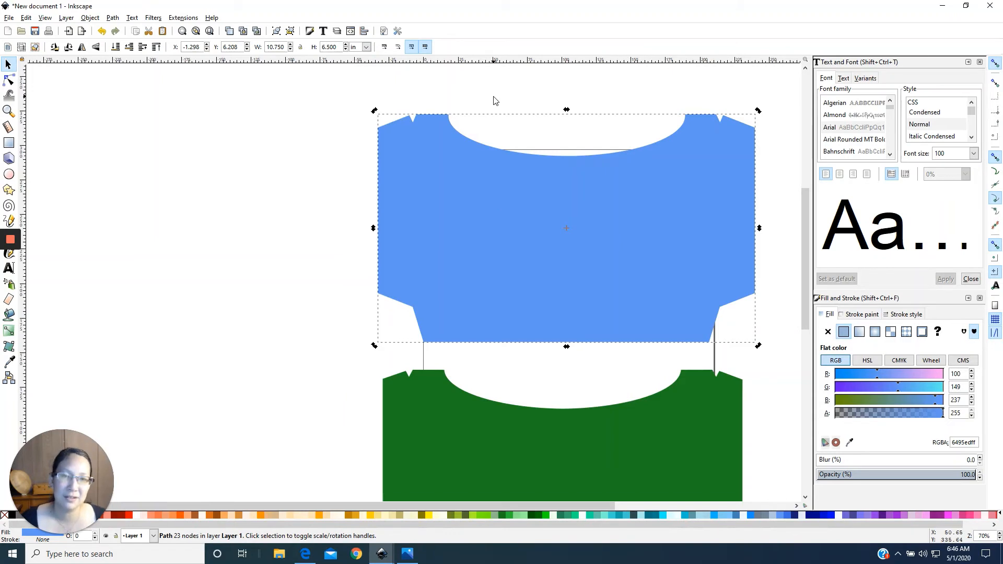
left_click(270, 255)
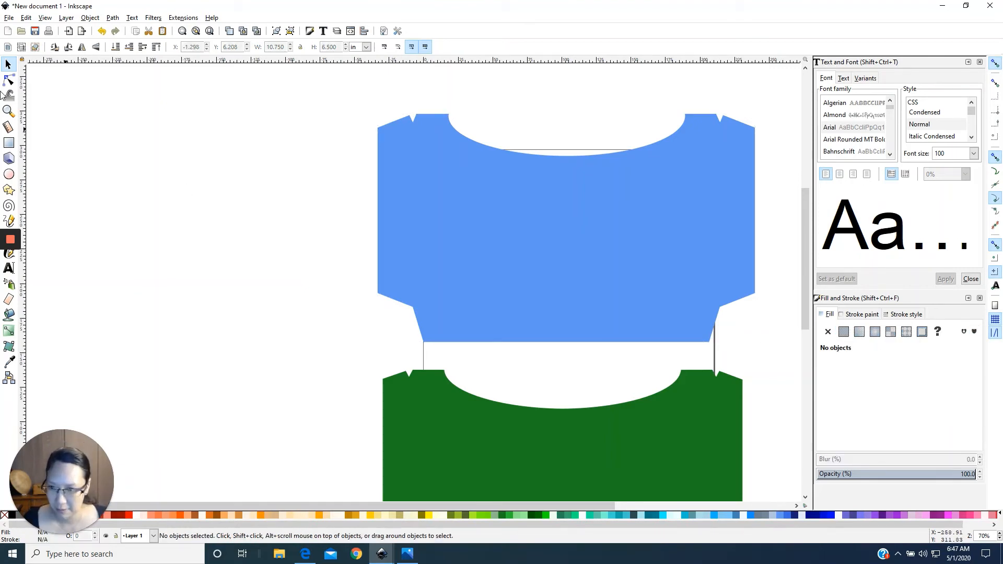
Select the blue template and open the PNG image export settings for it.
left_click(469, 163)
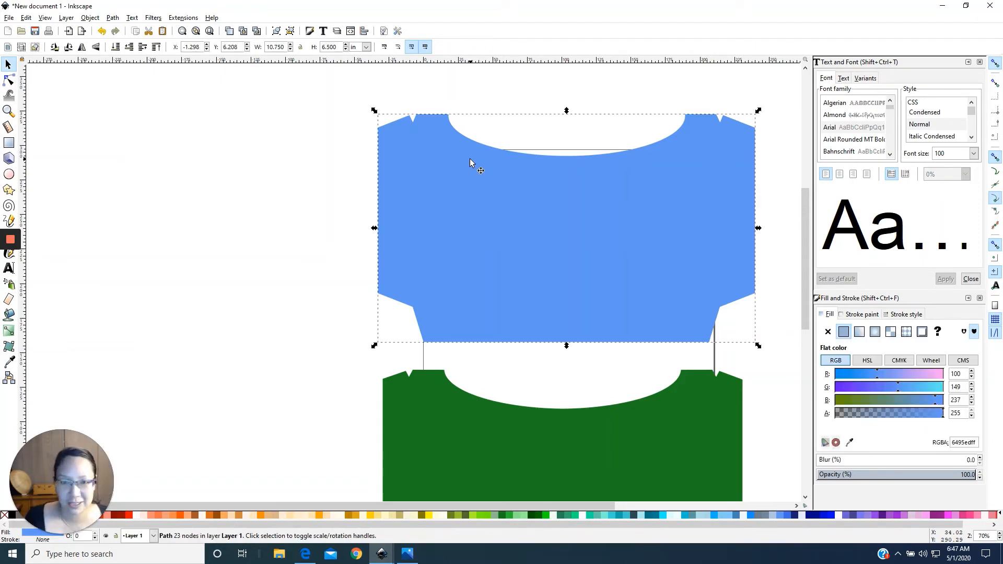
left_click(9, 18)
left_click(44, 134)
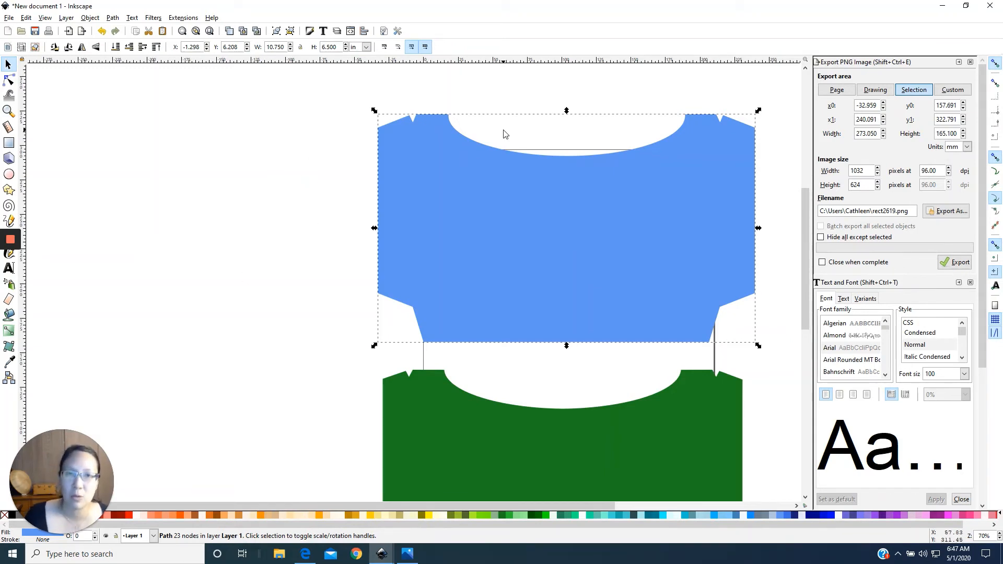
Turn on the checkerboard background in the document properties and dismiss the dialog.
left_click(7, 17)
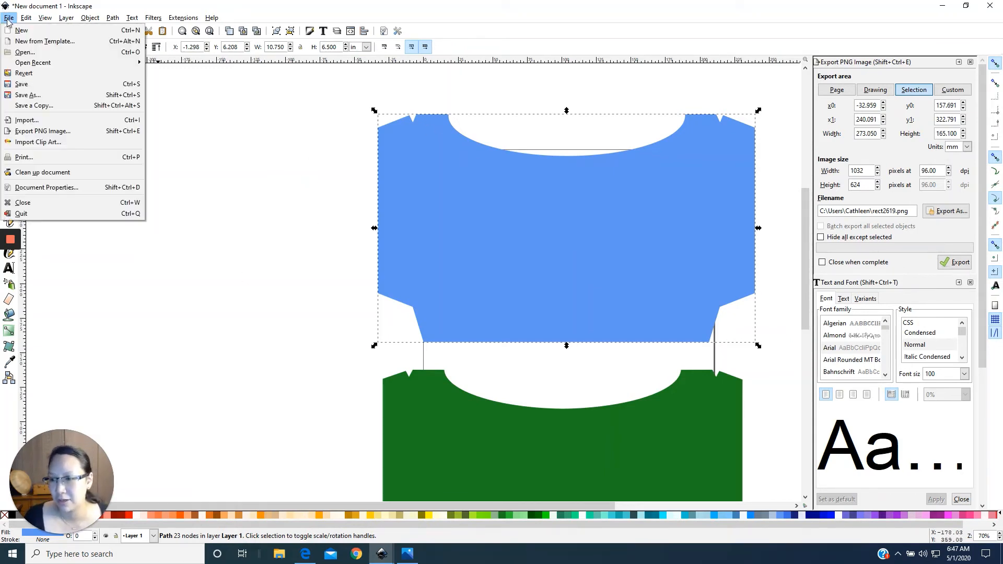
left_click(47, 188)
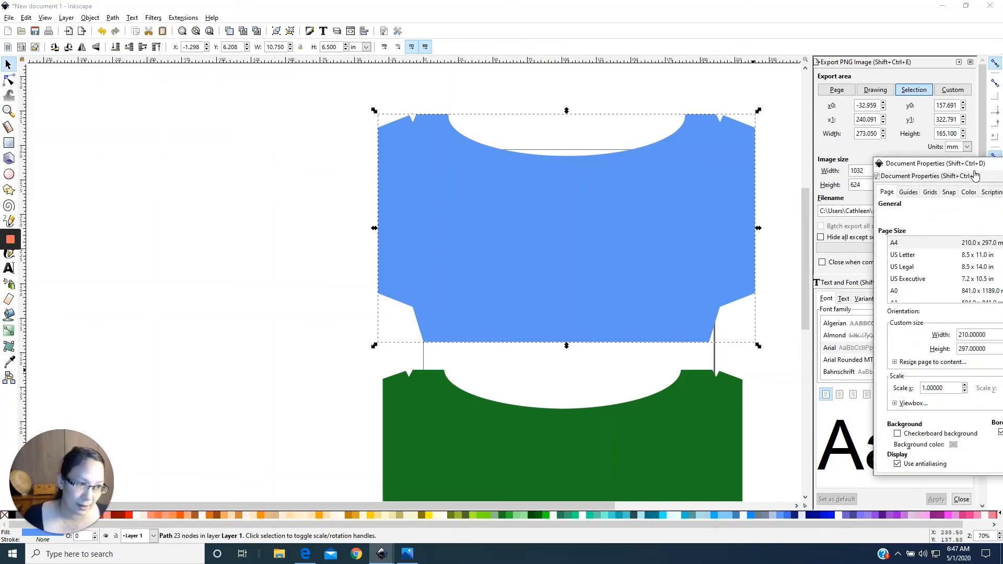
left_click_drag(976, 177, 325, 188)
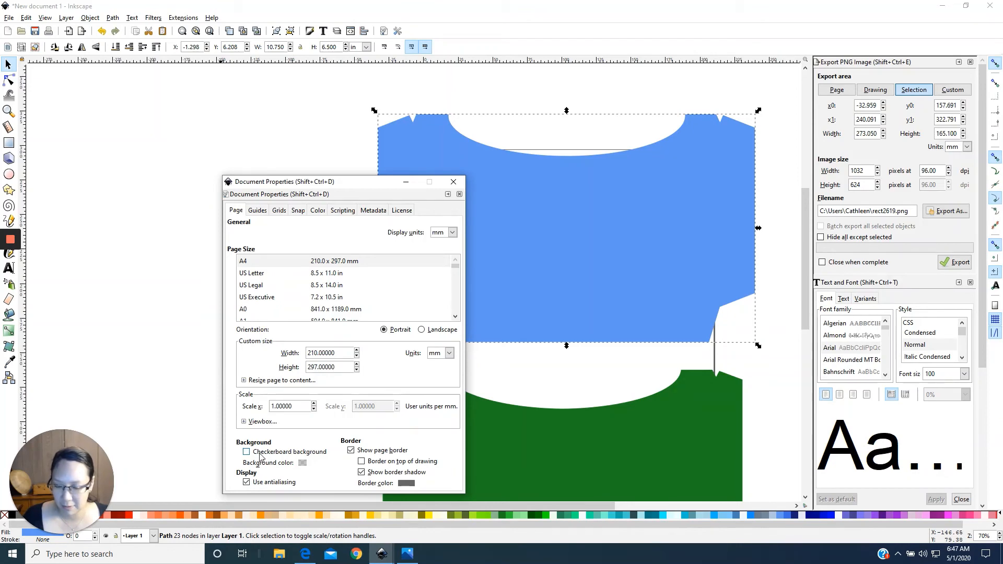
left_click(453, 182)
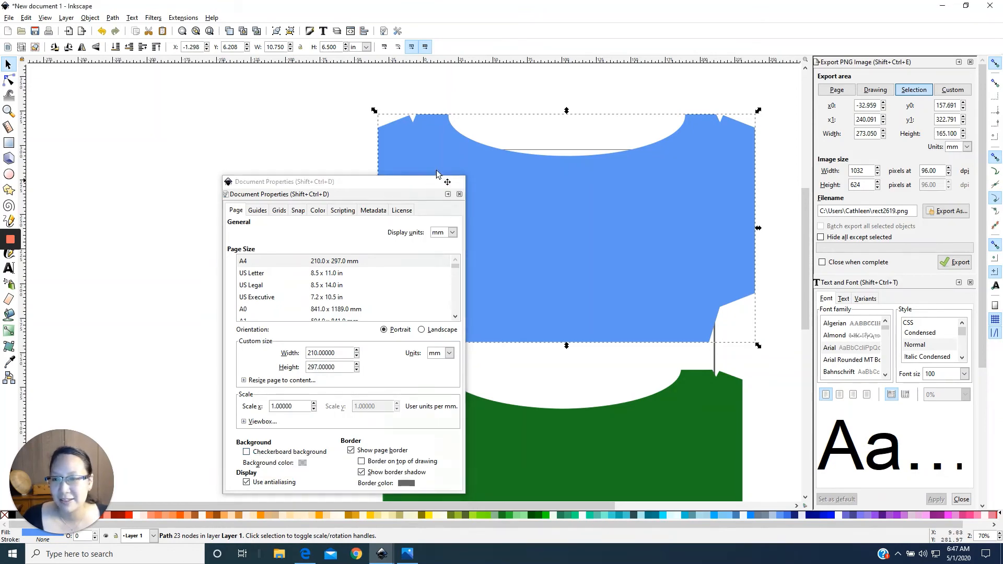
left_click(10, 18)
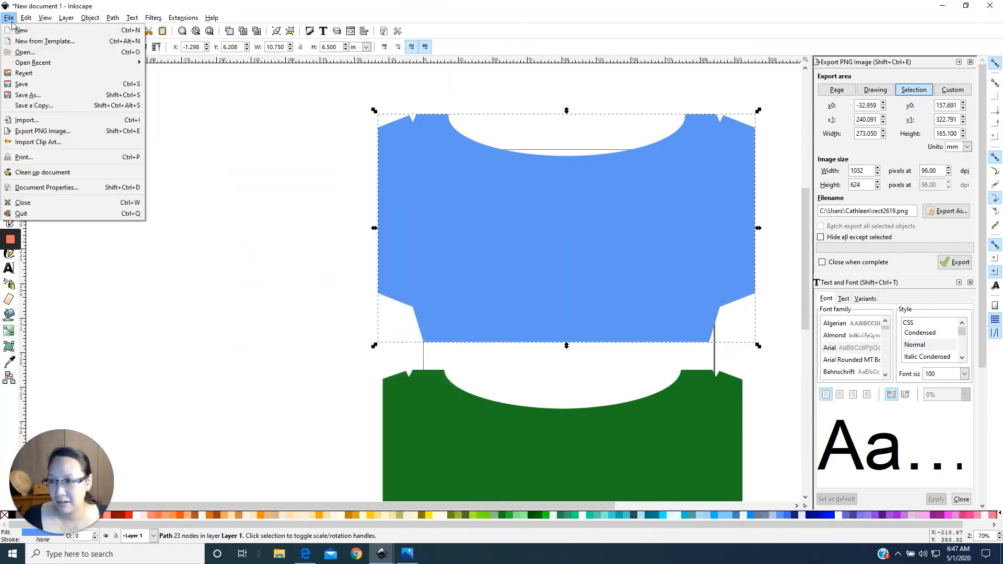
left_click(45, 187)
left_click(484, 460)
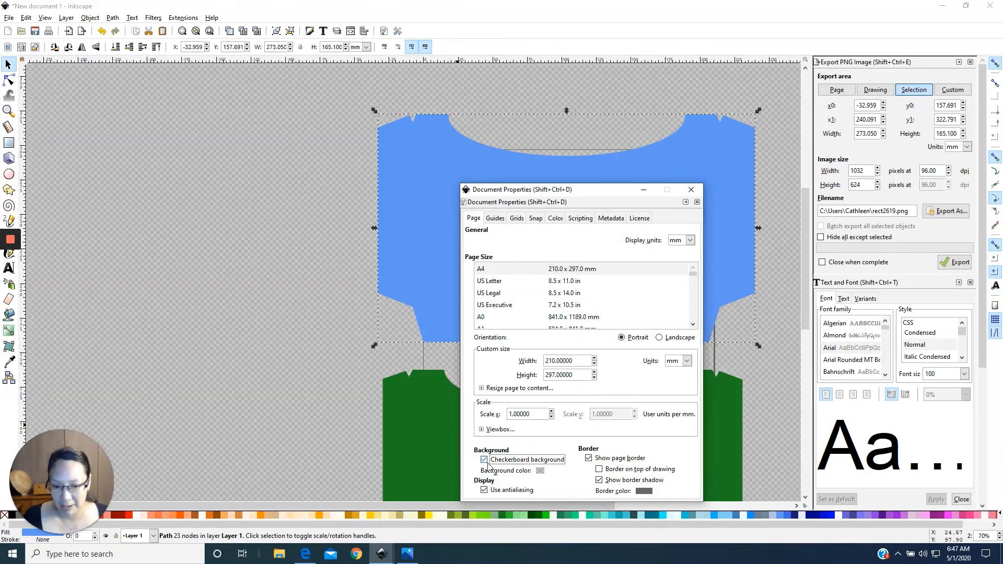
left_click(643, 191)
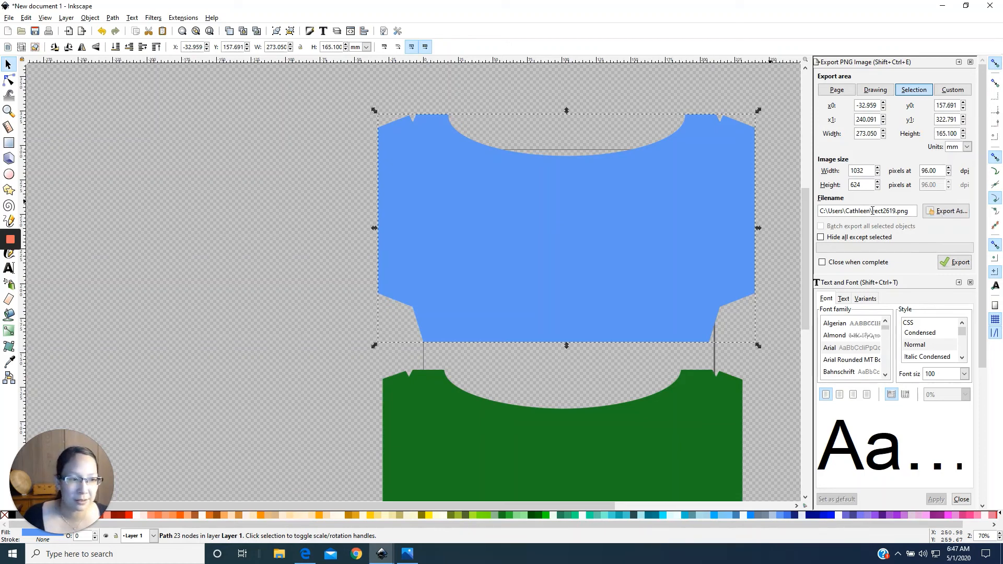
Check the file name in the PNG export settings and close them.
left_click_drag(872, 210, 889, 211)
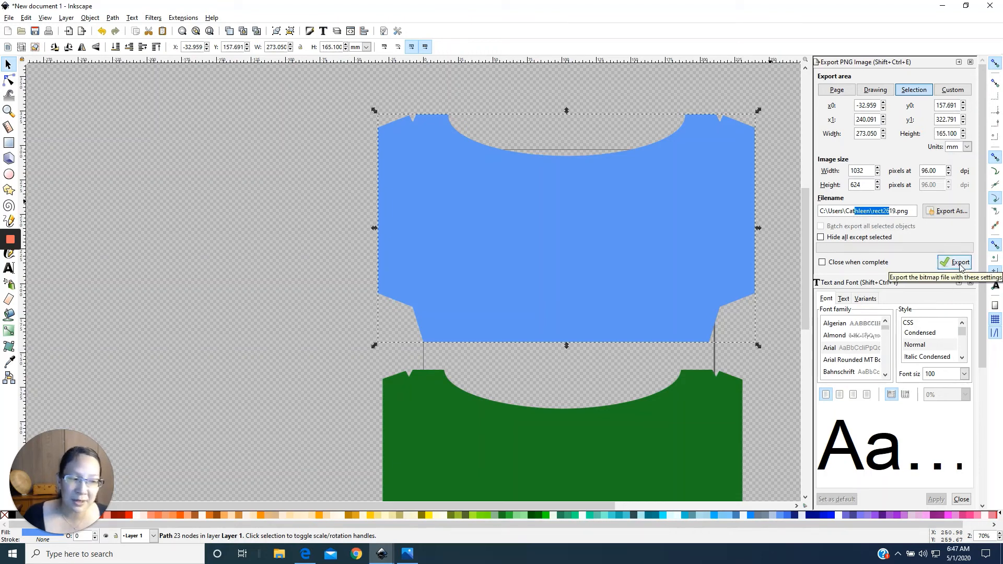
left_click(970, 62)
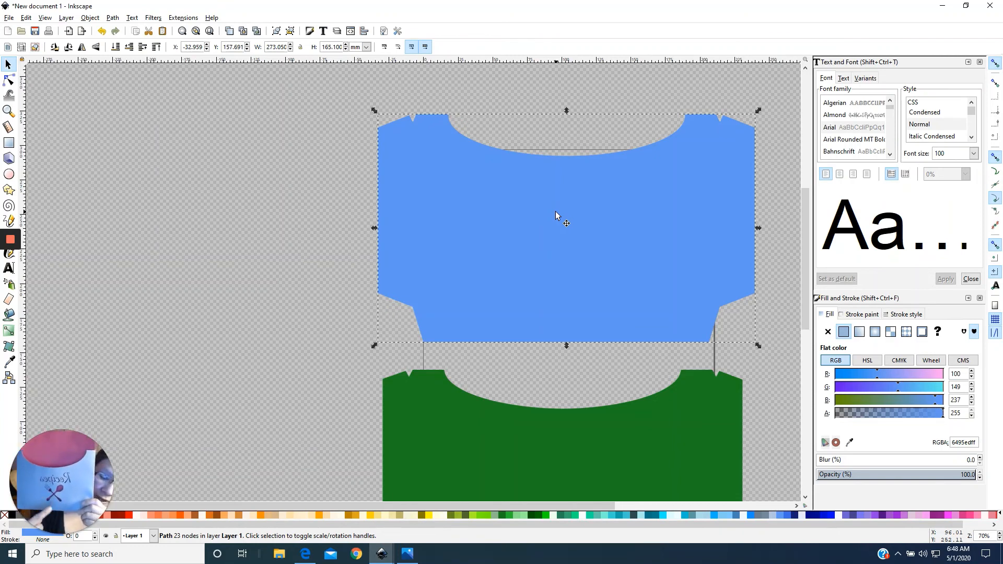
Switch to mail organizing symbols.svg and copy the crossed utensils symbol together with the Recipes lettering.
left_click(380, 549)
left_click(418, 494)
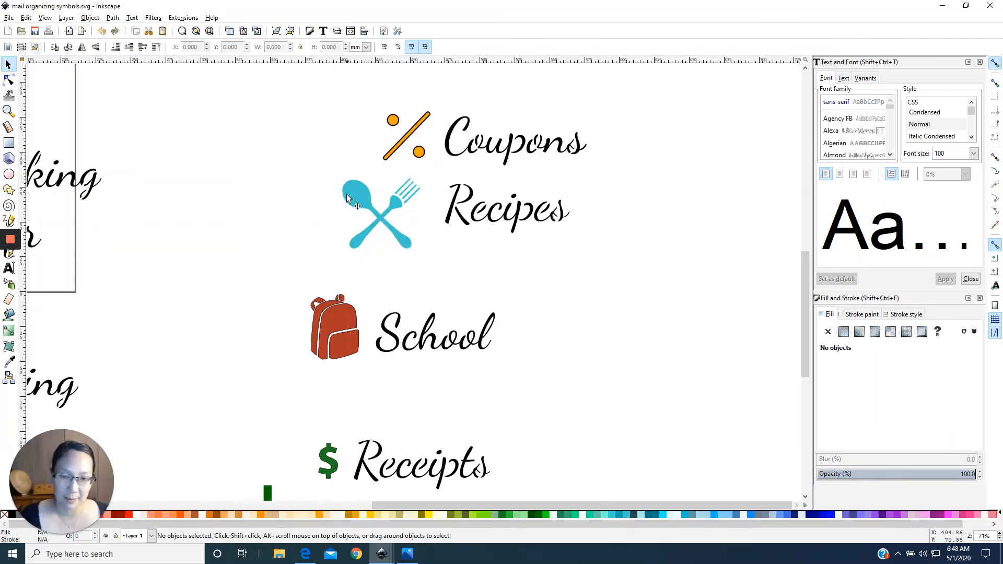
left_click_drag(288, 172, 643, 282)
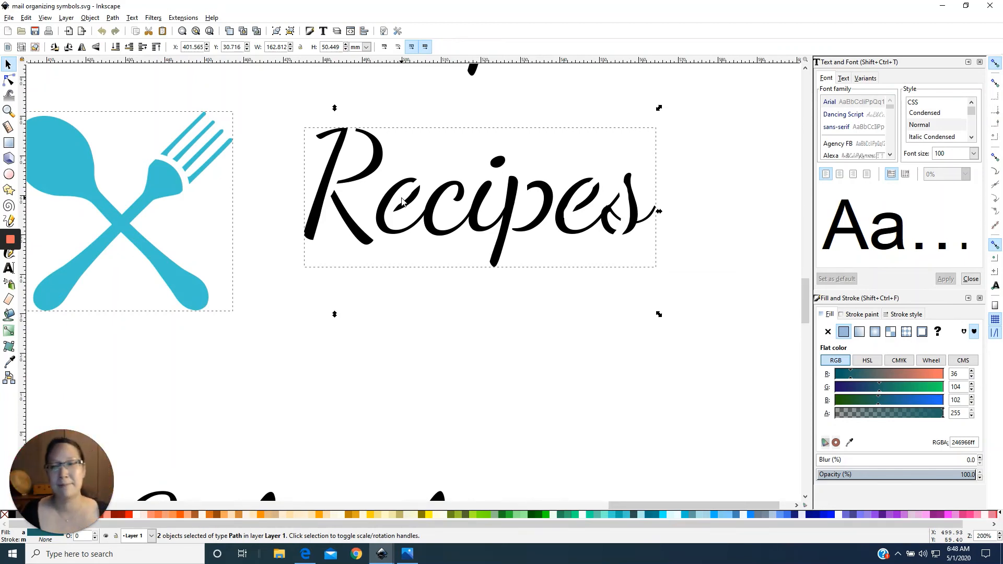
scroll(427, 188, "down", 3)
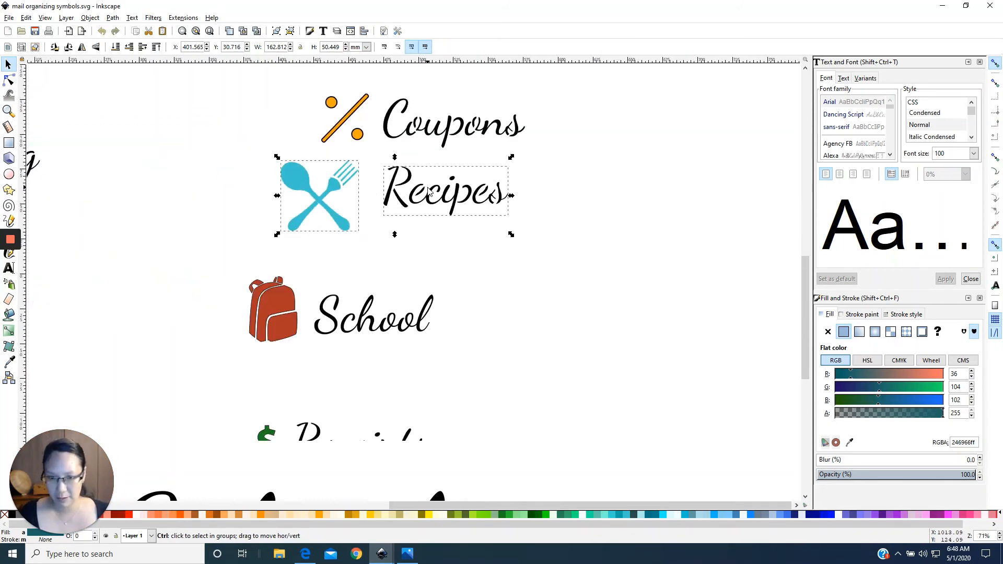
right_click(329, 196)
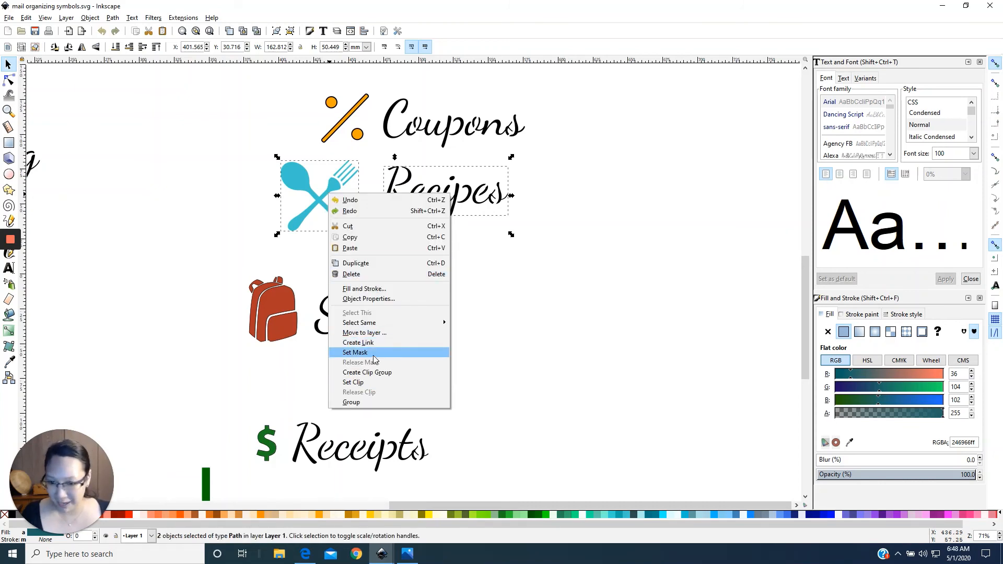
left_click(377, 238)
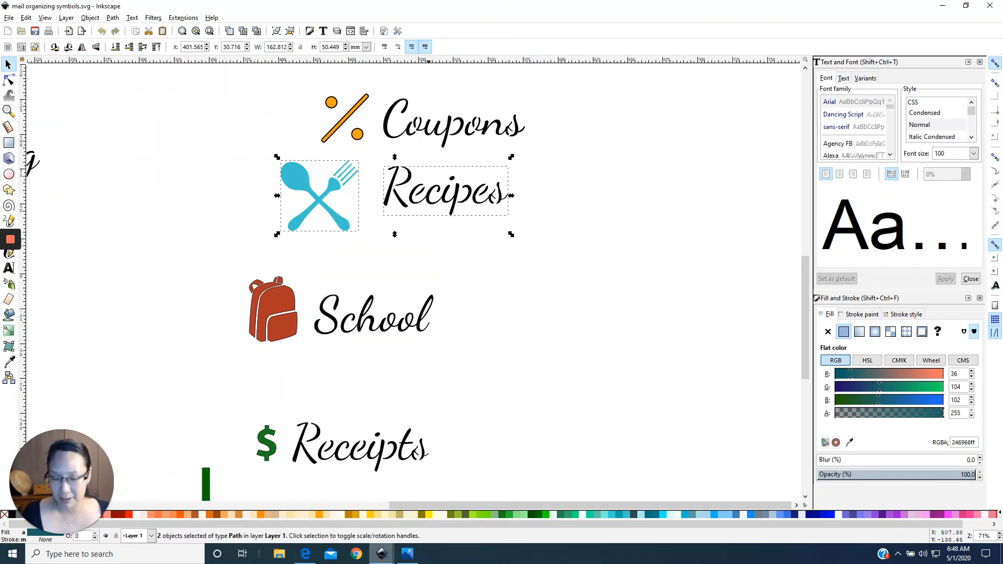
Return to the template document, paste the utensils symbol and Recipes lettering, and place them across the middle of the blue template.
mouse_move(388, 544)
left_click(324, 510)
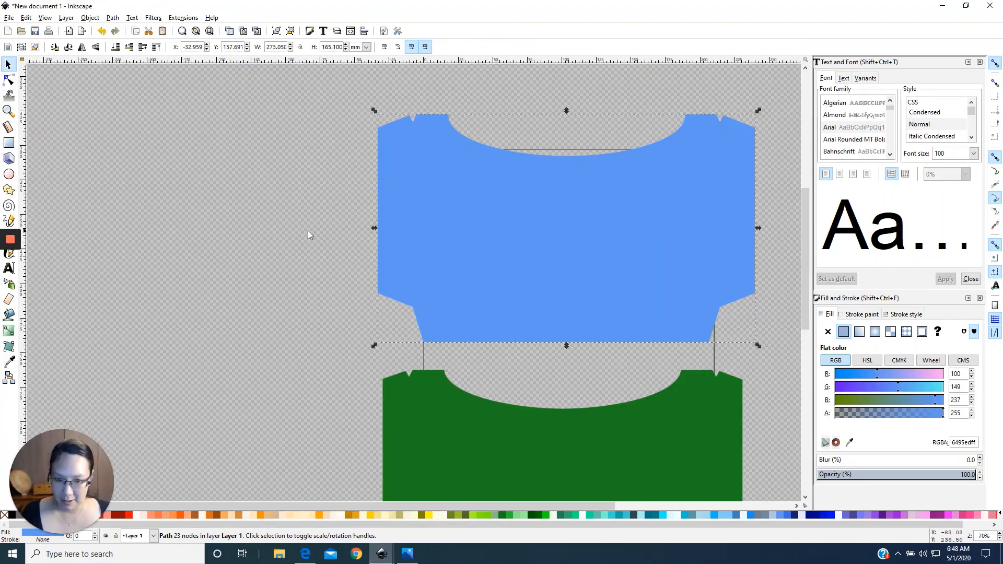
key("ctrl+v")
left_click_drag(286, 230, 566, 219)
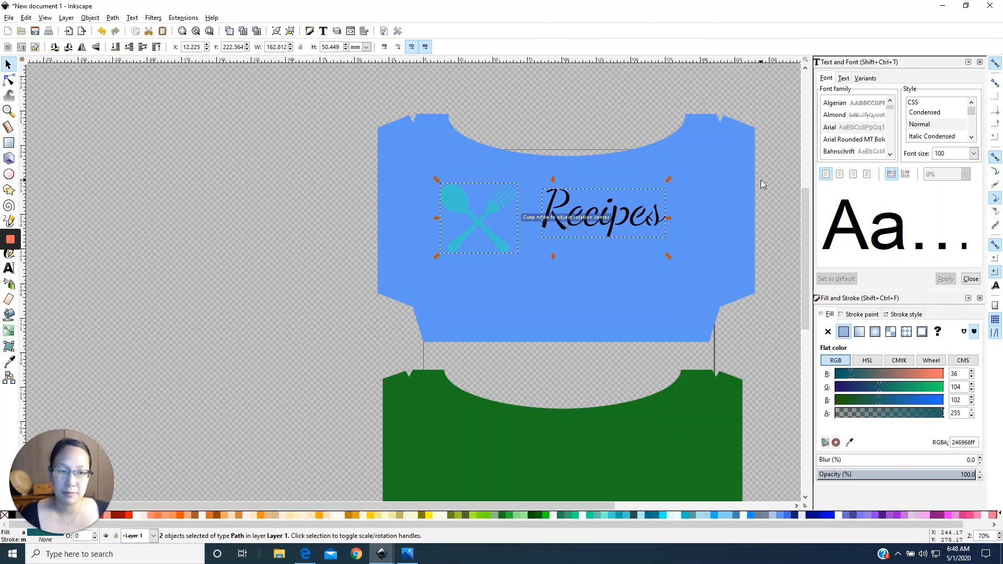
left_click(734, 178, "shift")
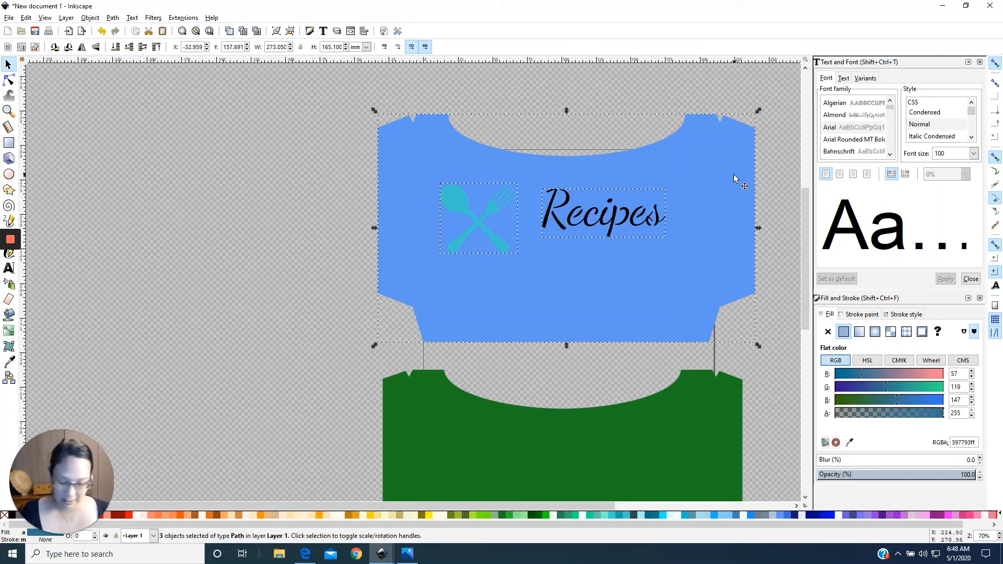
key("Delete")
key("ctrl+z")
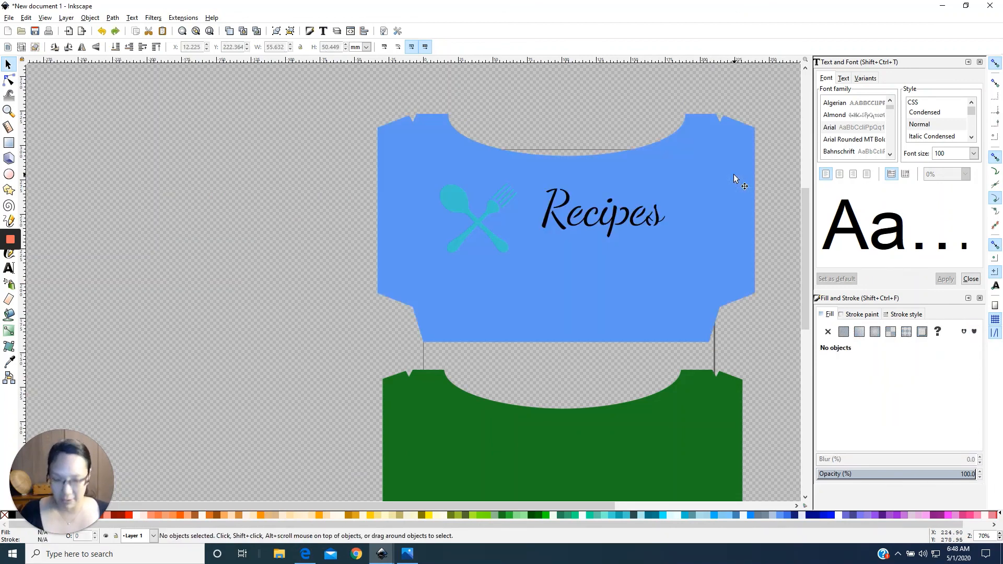
Cut the utensils symbol and the Recipes lettering out of the blue template, one at a time, with path Difference.
left_click(484, 219)
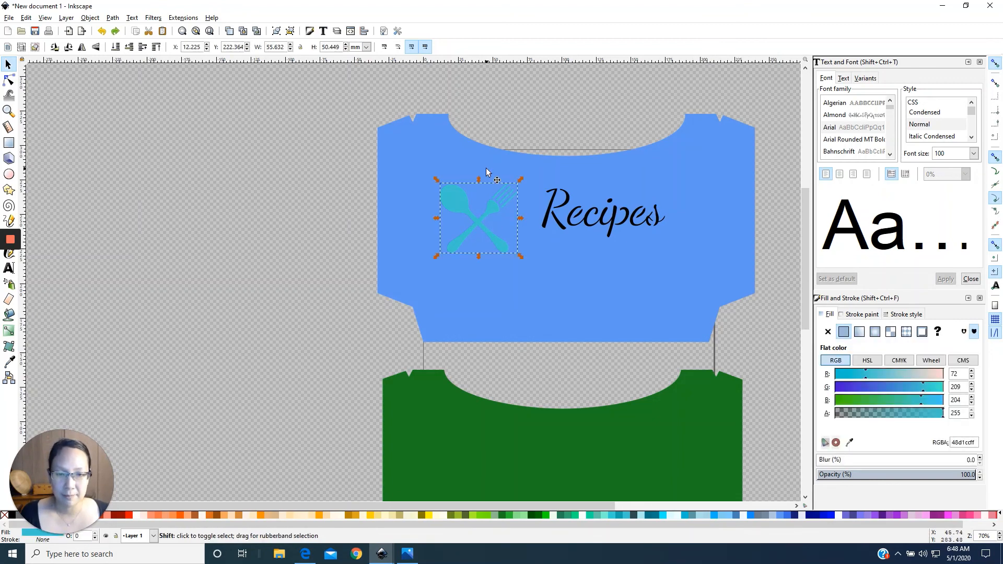
left_click(483, 166, "shift")
key("ctrl+minus")
left_click(561, 205)
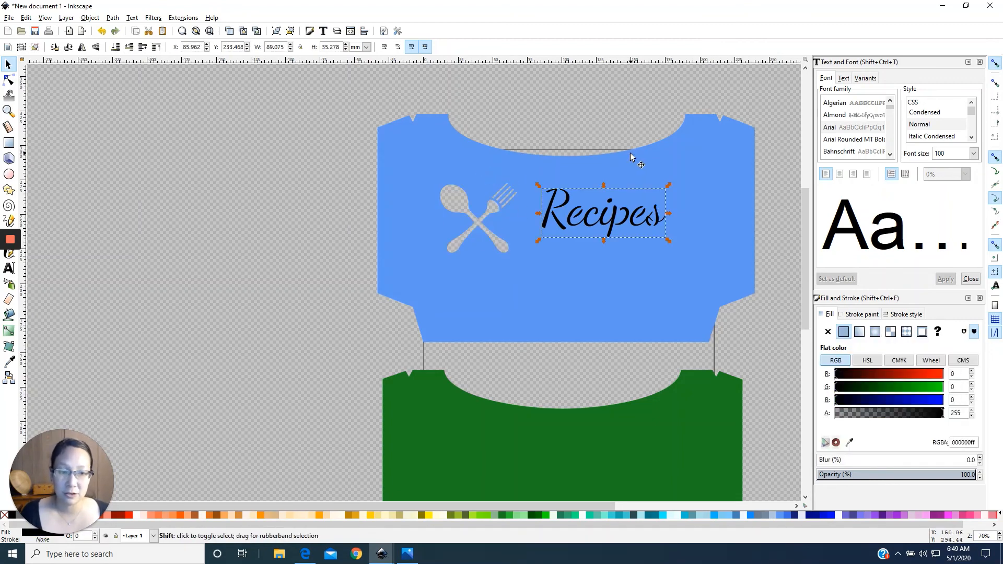
left_click(632, 156, "shift")
key("ctrl+minus")
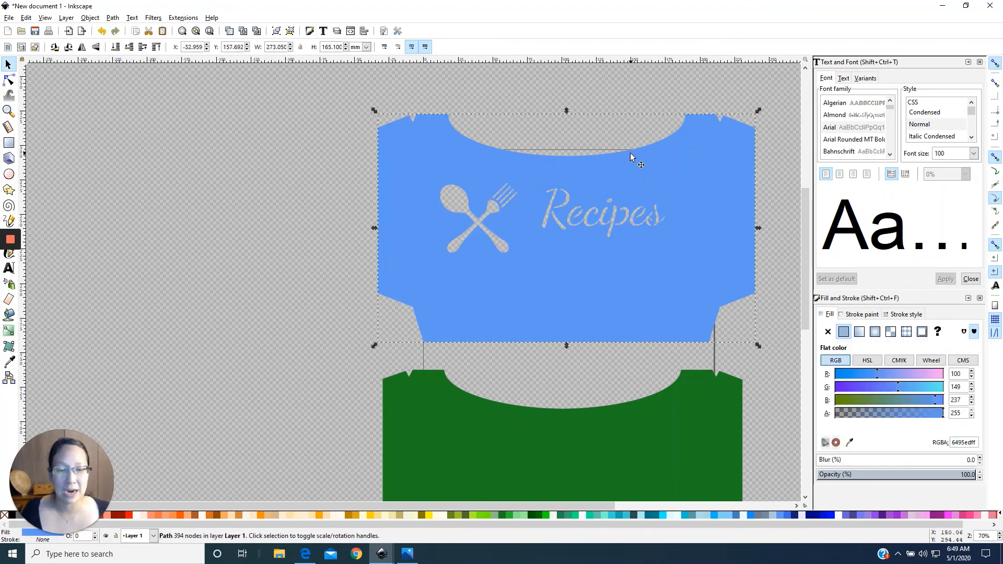